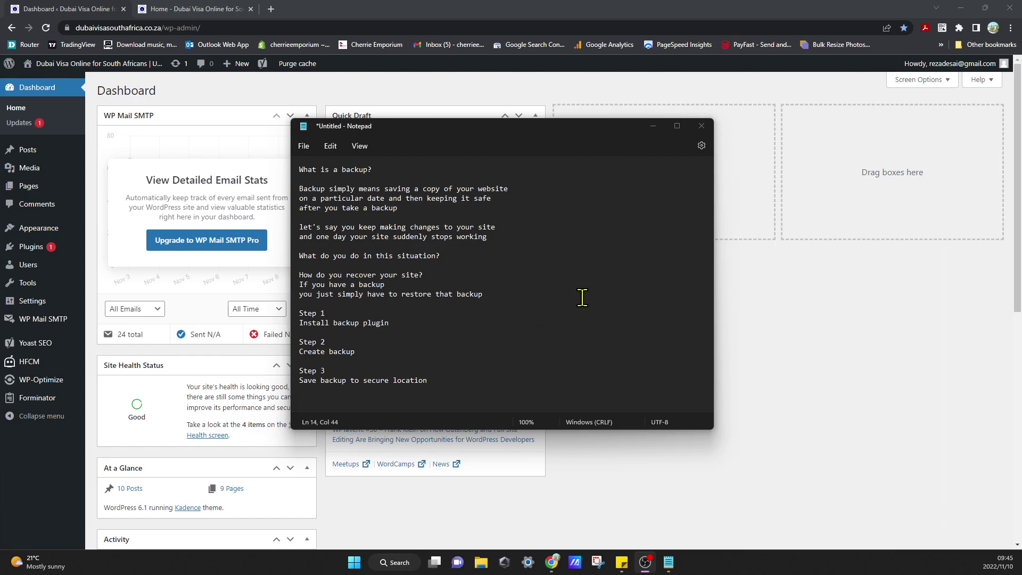
Step: Close the untitled Notepad note on website backups, bringing up the save-changes prompt
{"action": "left_click", "coordinate": [702, 126]}
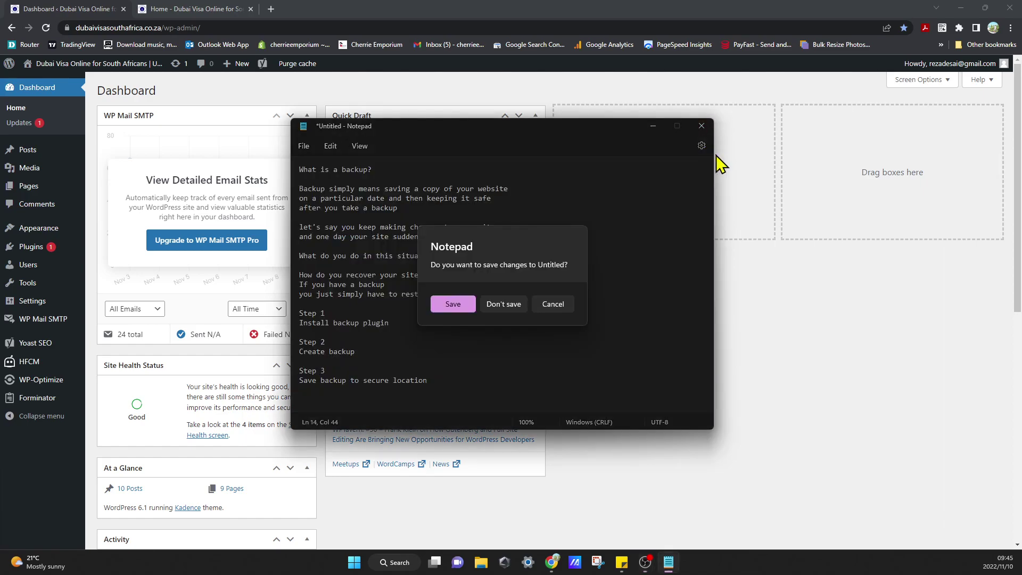
Step: Discard the Notepad notes unsaved and go to Plugins > Add New in WordPress
{"action": "left_click", "coordinate": [486, 305]}
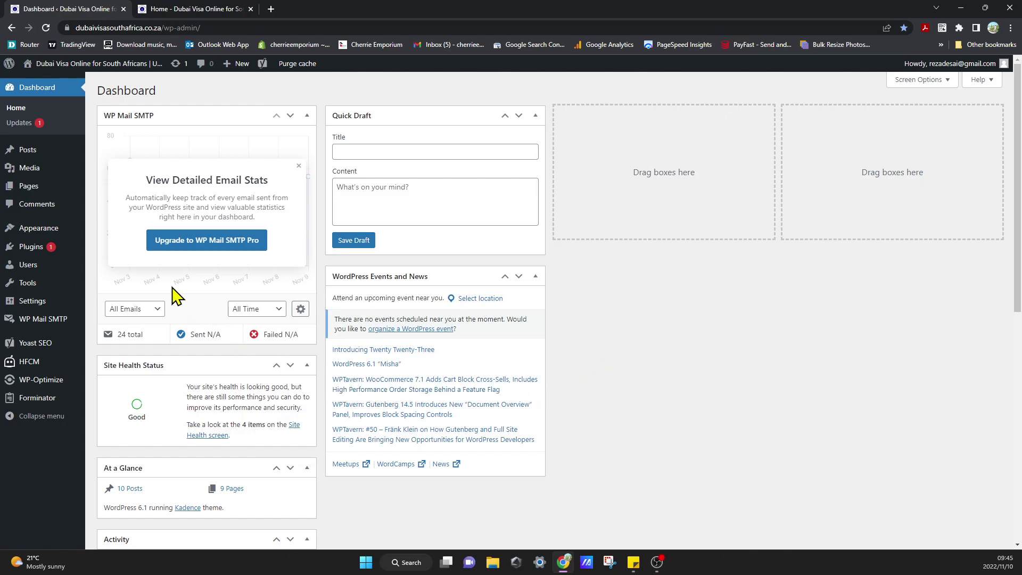
{"action": "mouse_move", "coordinate": [34, 257]}
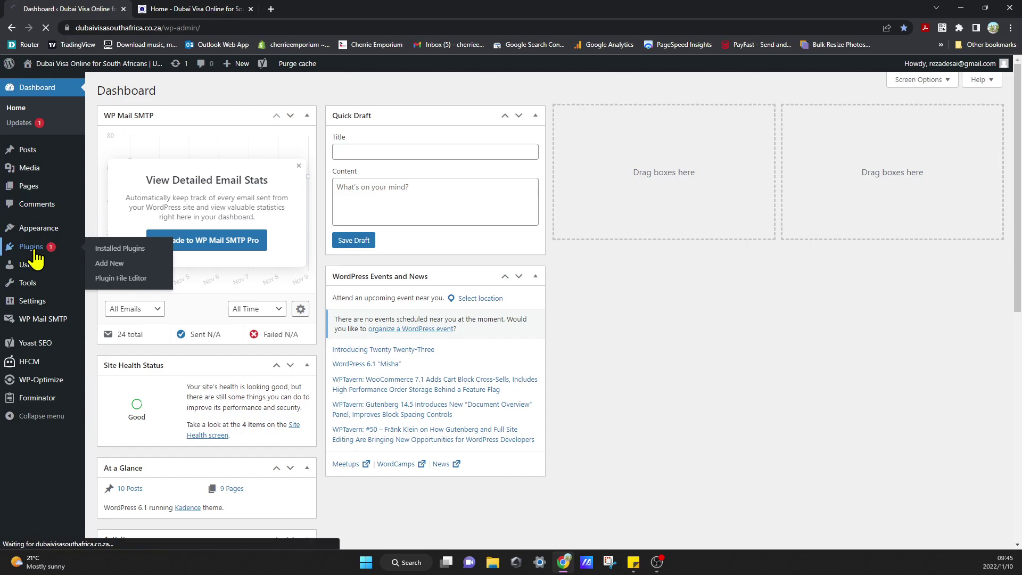
{"action": "left_click", "coordinate": [109, 265]}
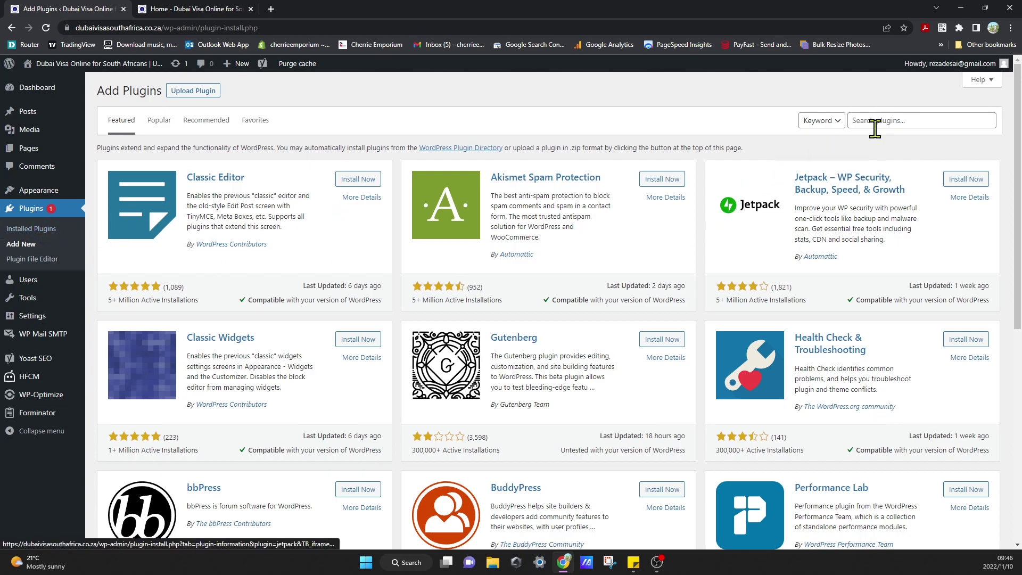
Step: Search plugins for 'updraft', then install and activate UpdraftPlus WordPress Backup Plugin
{"action": "left_click", "coordinate": [900, 119]}
{"action": "type", "text": "updraf"}
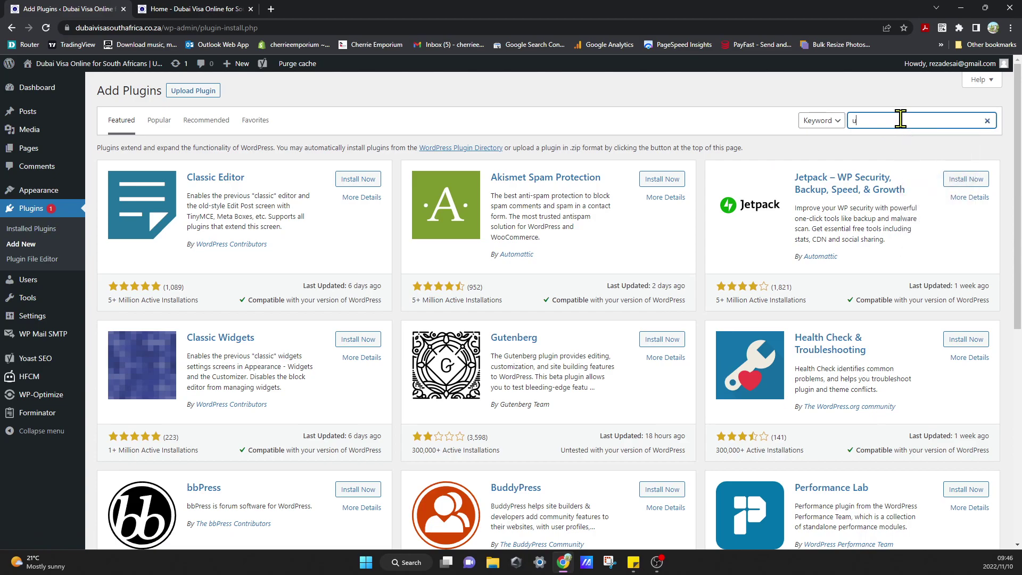
{"action": "type", "text": "t"}
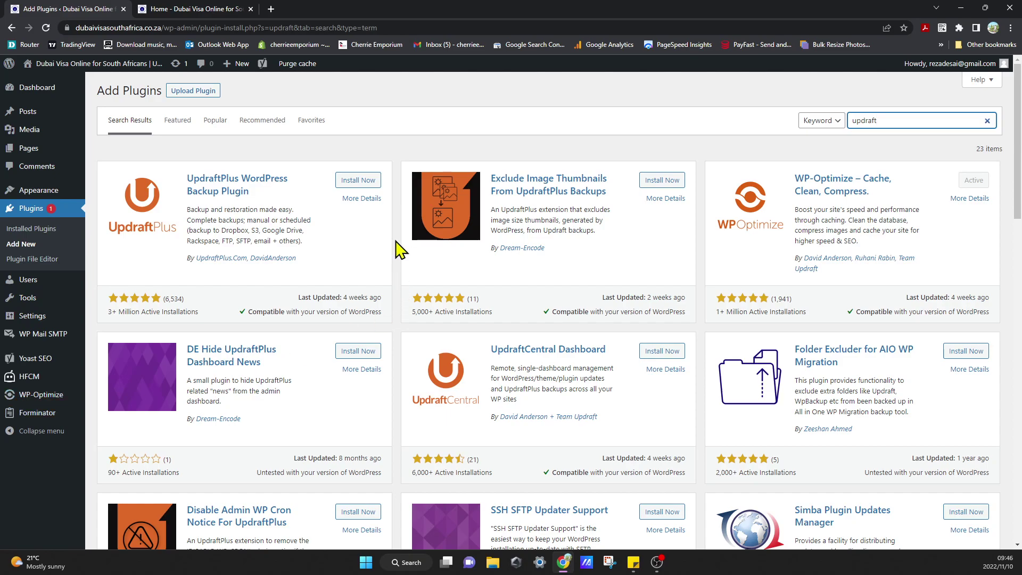
{"action": "left_click", "coordinate": [368, 181]}
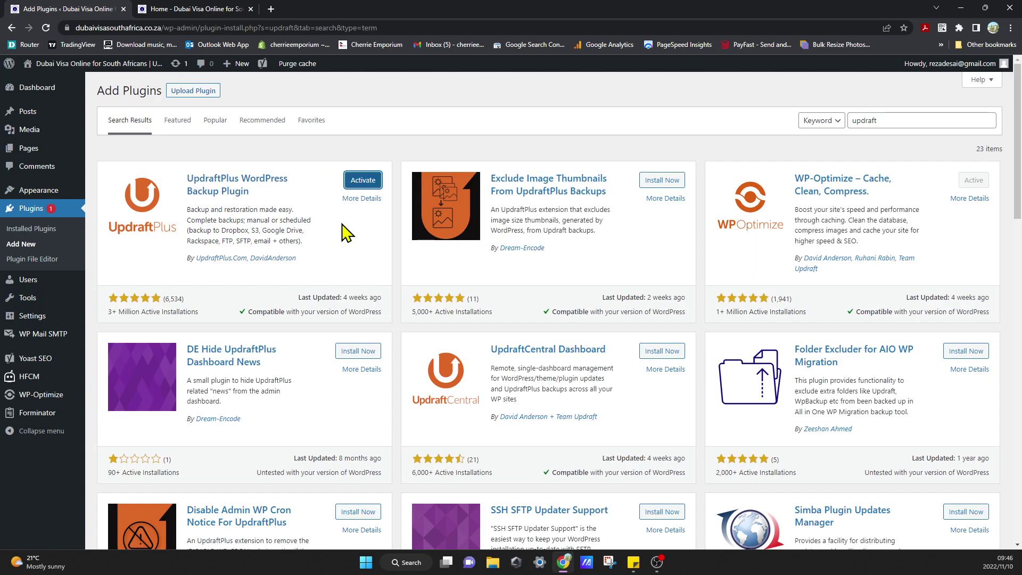
{"action": "left_click", "coordinate": [371, 184]}
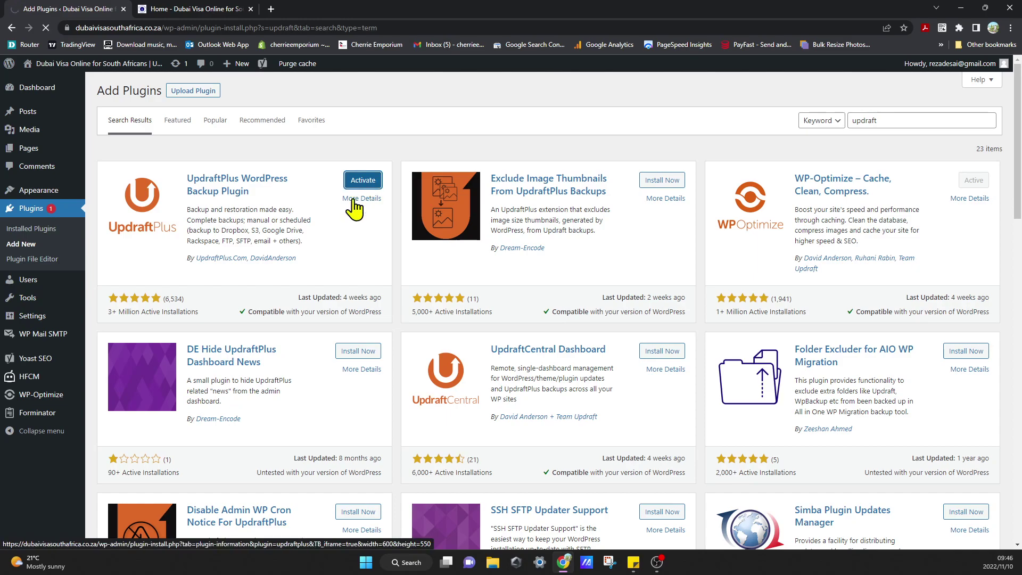
{"action": "scroll", "coordinate": [327, 261], "scroll_direction": "down", "scroll_amount": 2}
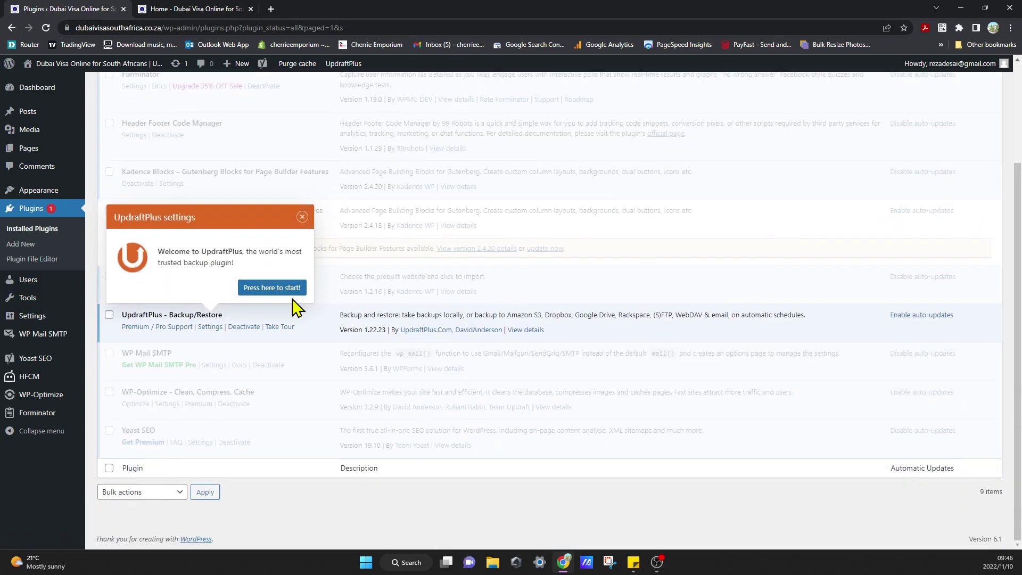
Step: Start the UpdraftPlus welcome setup, open its settings, and dismiss the first-backup tour
{"action": "left_click", "coordinate": [274, 288]}
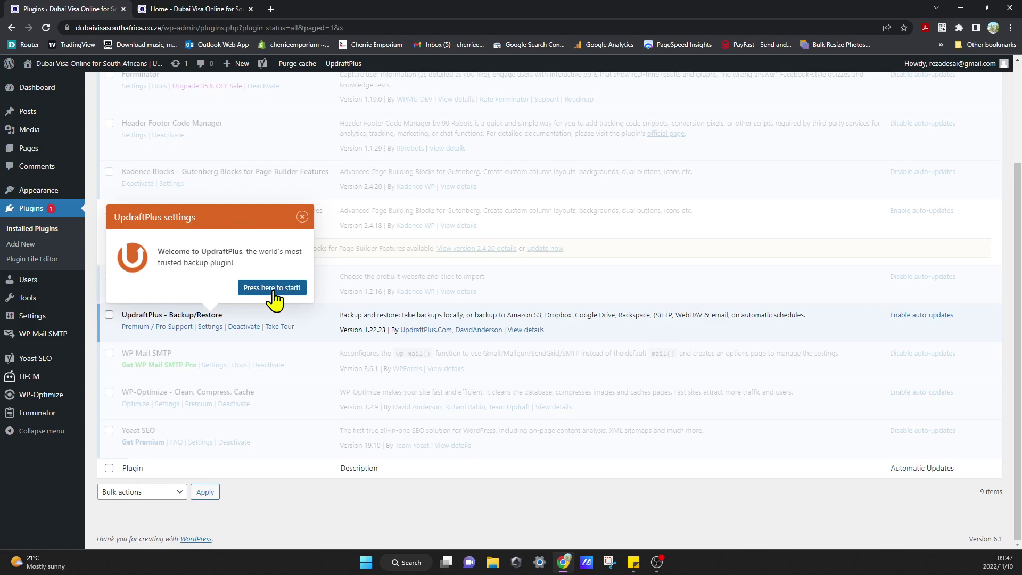
{"action": "left_click", "coordinate": [211, 328]}
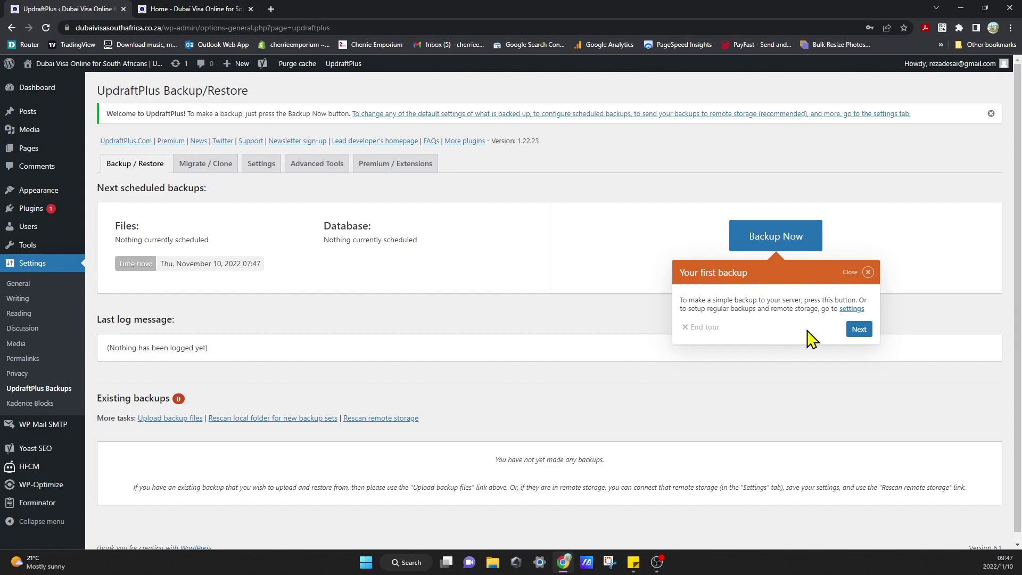
{"action": "left_click", "coordinate": [857, 274]}
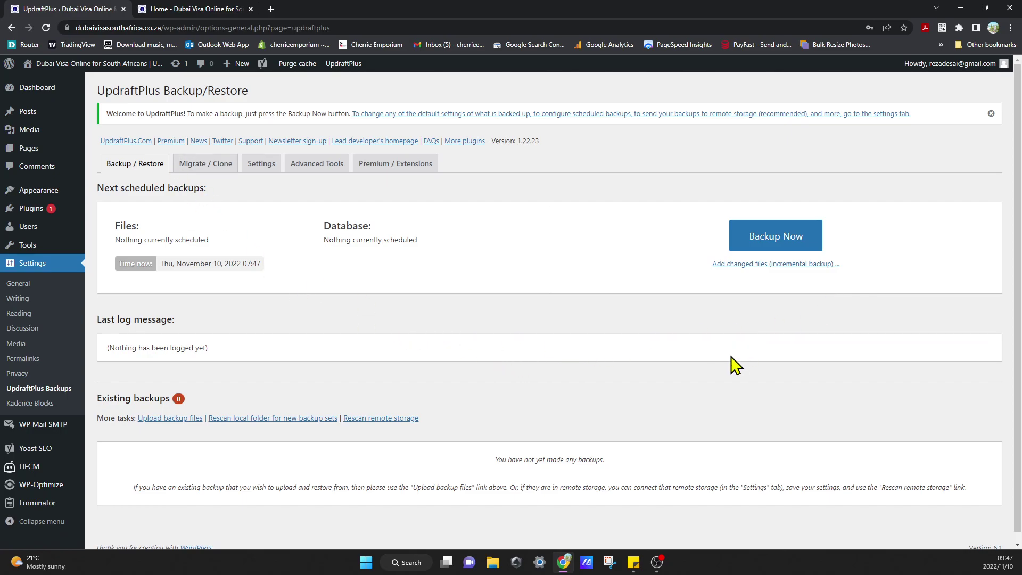
Step: Run a manual UpdraftPlus backup of the database and files until it completes
{"action": "left_click", "coordinate": [805, 240]}
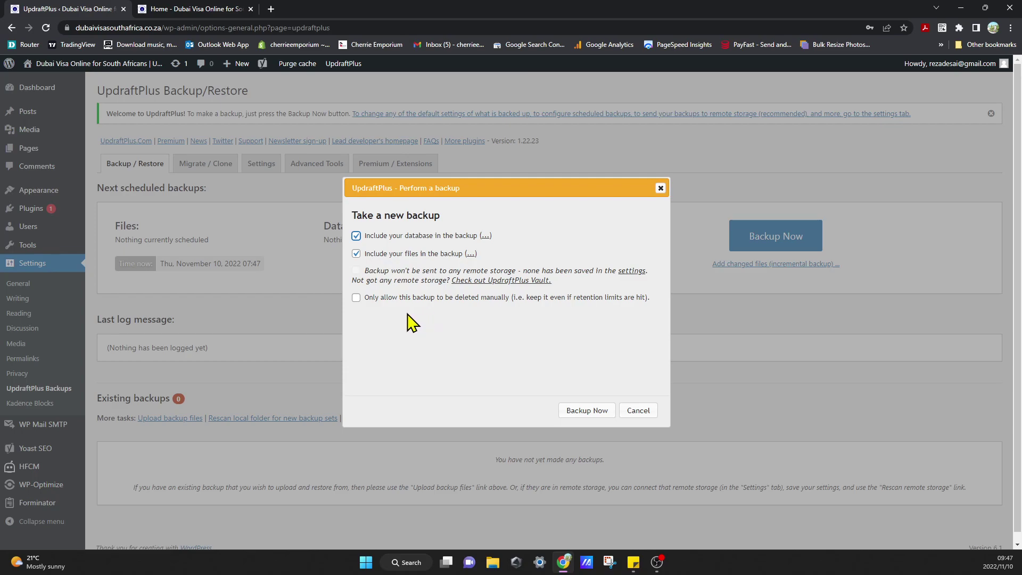
{"action": "left_click", "coordinate": [589, 410]}
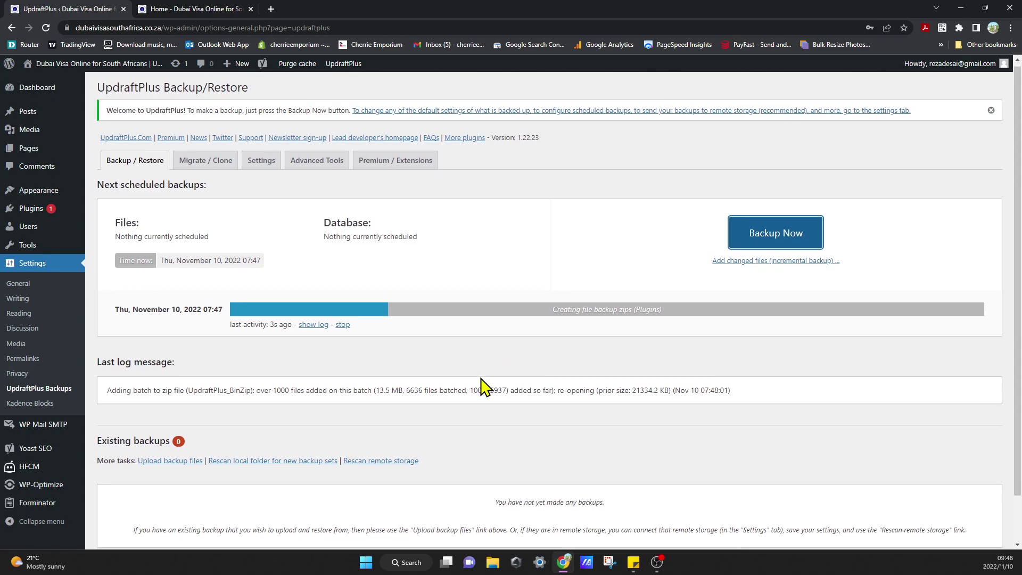
{"action": "scroll", "coordinate": [481, 380], "scroll_direction": "down", "scroll_amount": 2}
{"action": "scroll", "coordinate": [481, 380], "scroll_direction": "up", "scroll_amount": 1}
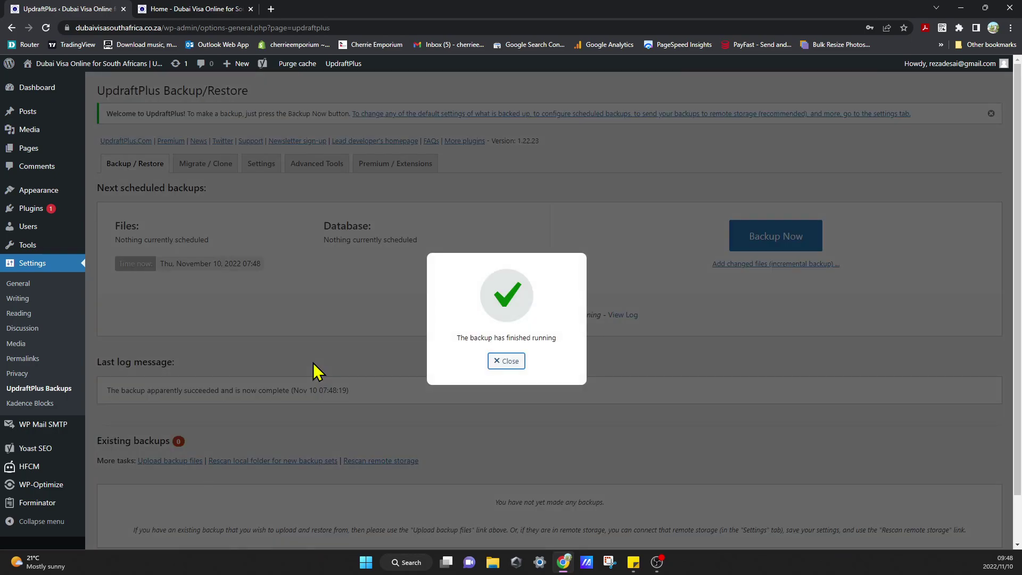
Step: Close the backup-finished message and open the All Pages list
{"action": "left_click", "coordinate": [494, 362]}
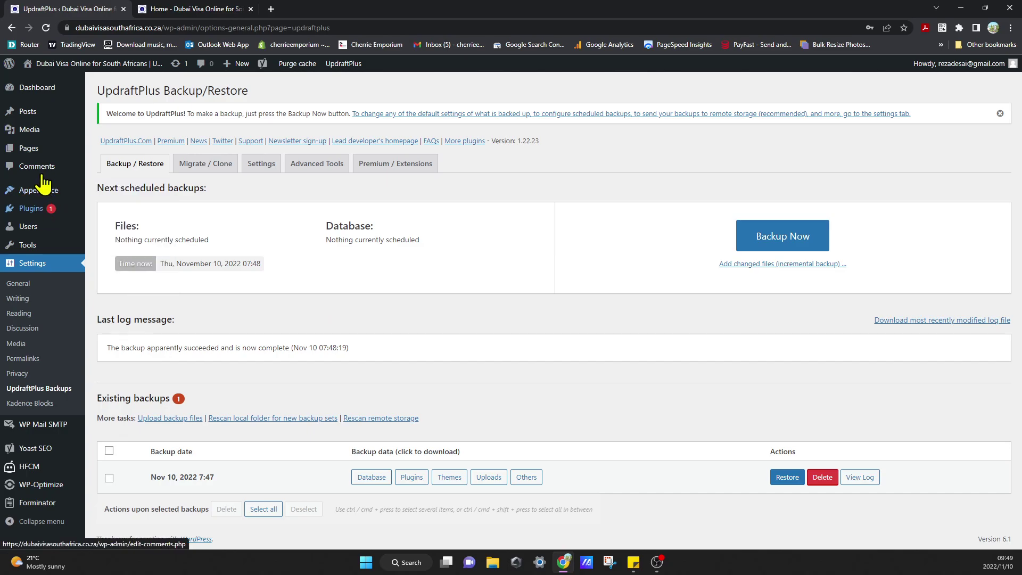
{"action": "left_click", "coordinate": [36, 150]}
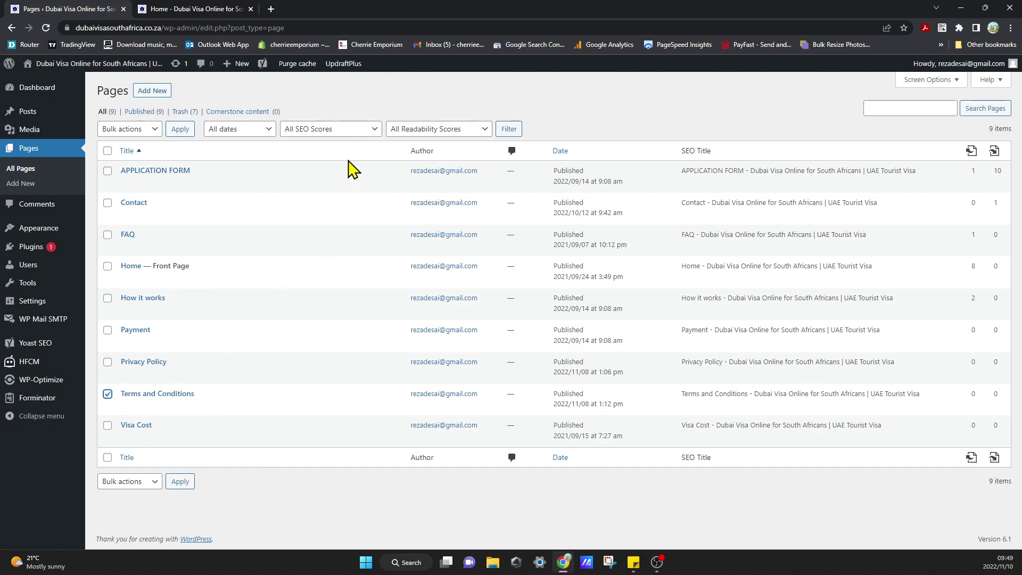
Step: Move the Terms and Conditions page to Trash using the Bulk actions menu
{"action": "left_click", "coordinate": [141, 129]}
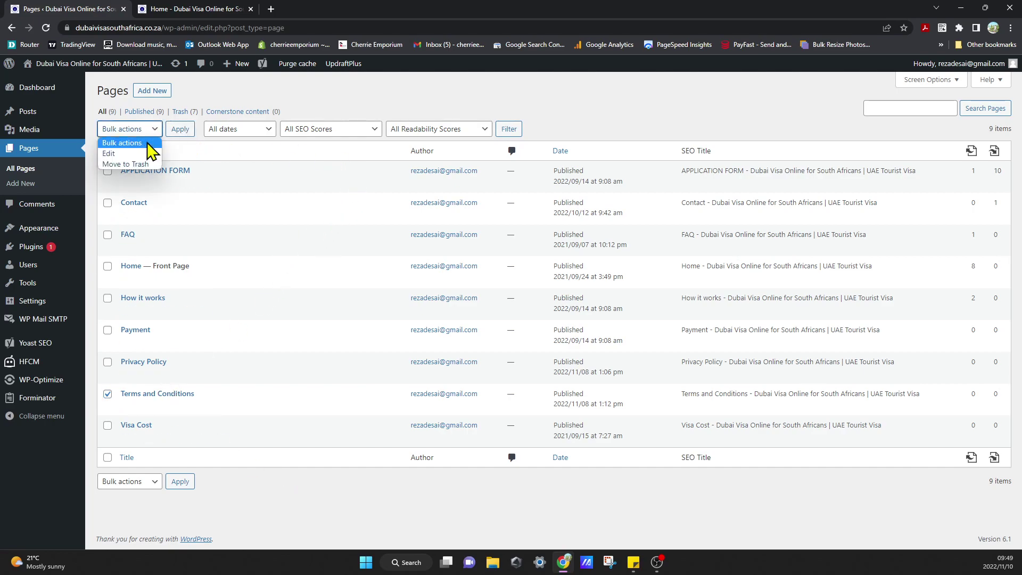
{"action": "left_click", "coordinate": [136, 161]}
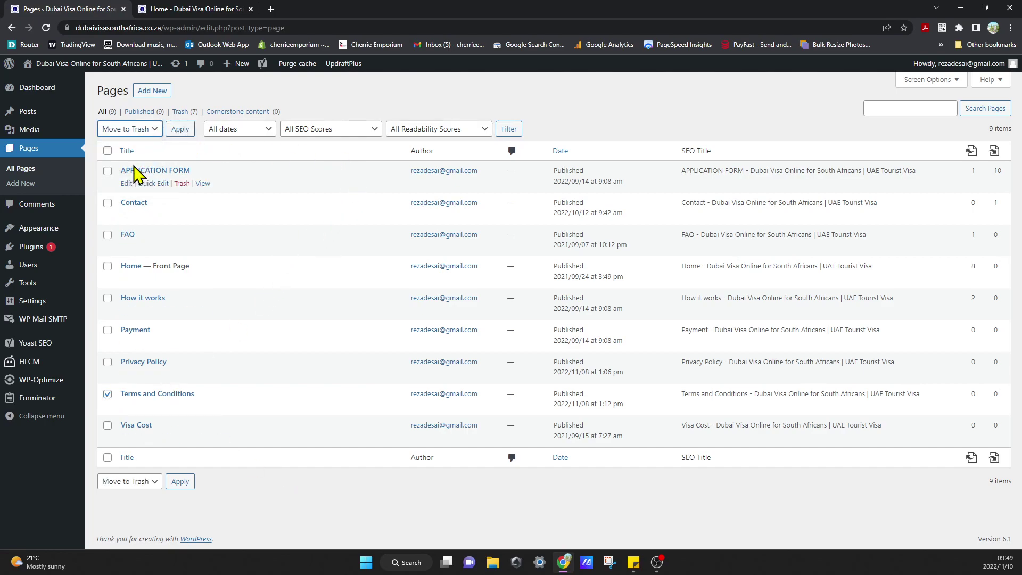
{"action": "left_click", "coordinate": [181, 130]}
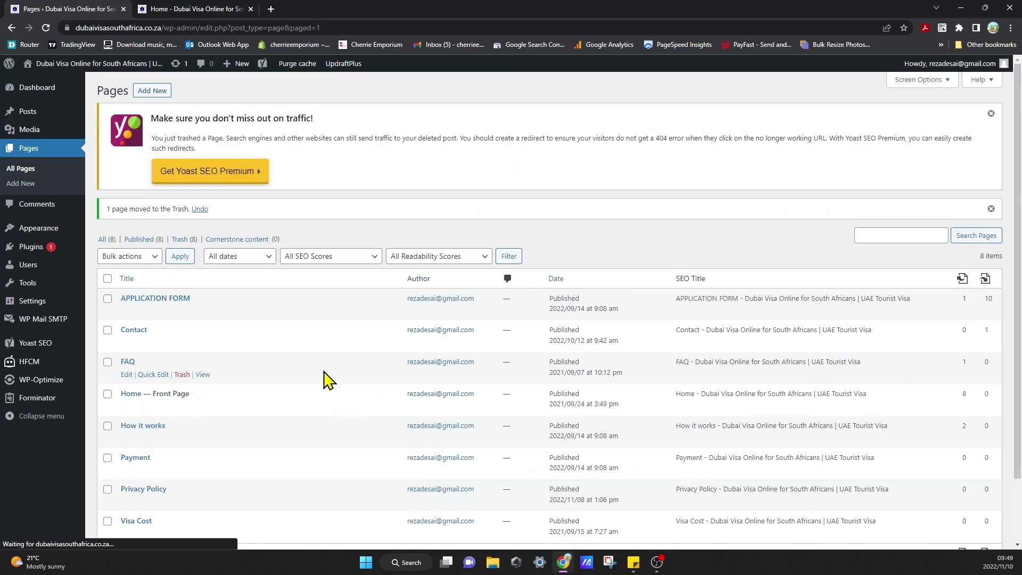
{"action": "scroll", "coordinate": [213, 437], "scroll_direction": "down", "scroll_amount": 2}
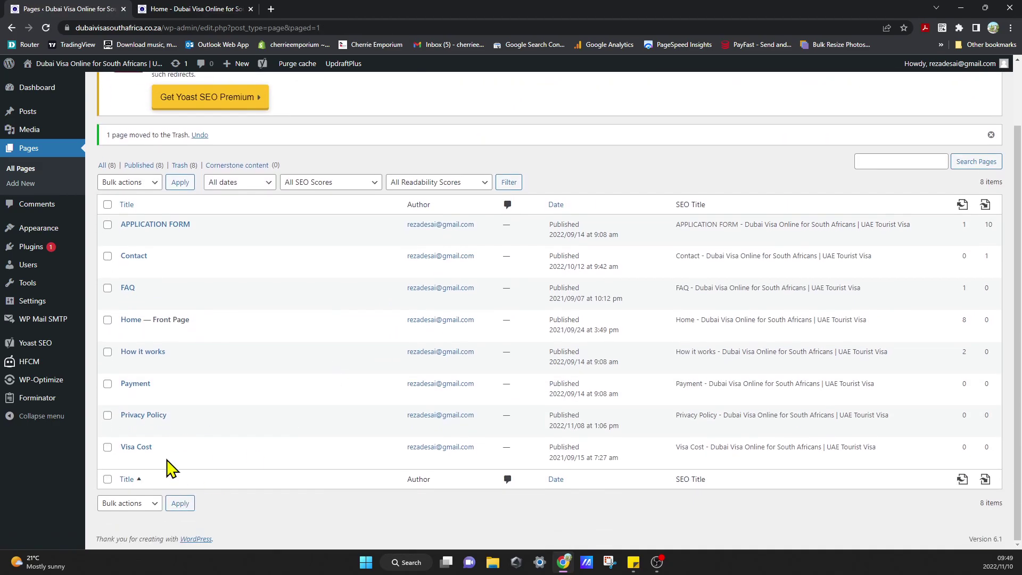
Step: Check that Terms and Conditions now shows page not found on the live site
{"action": "left_click", "coordinate": [178, 8]}
{"action": "scroll", "coordinate": [778, 402], "scroll_direction": "down", "scroll_amount": 15}
{"action": "scroll", "coordinate": [778, 403], "scroll_direction": "down", "scroll_amount": 15}
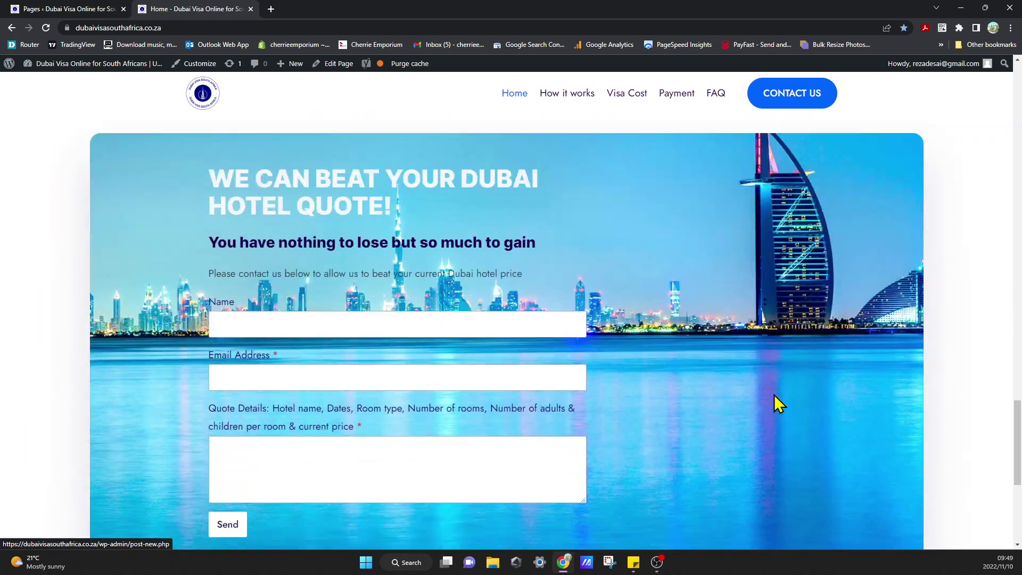
{"action": "left_click", "coordinate": [779, 369]}
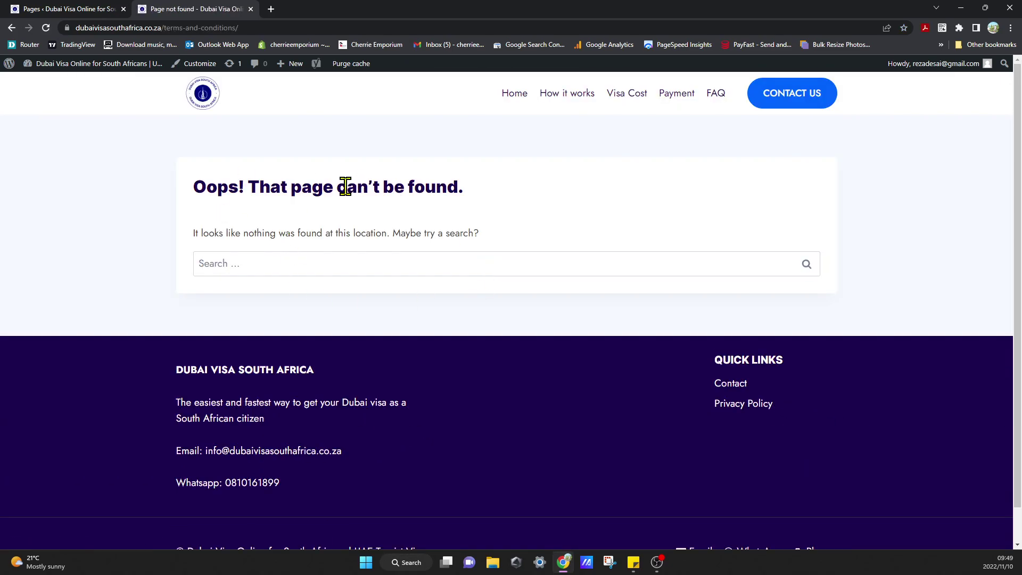
{"action": "left_click", "coordinate": [74, 9]}
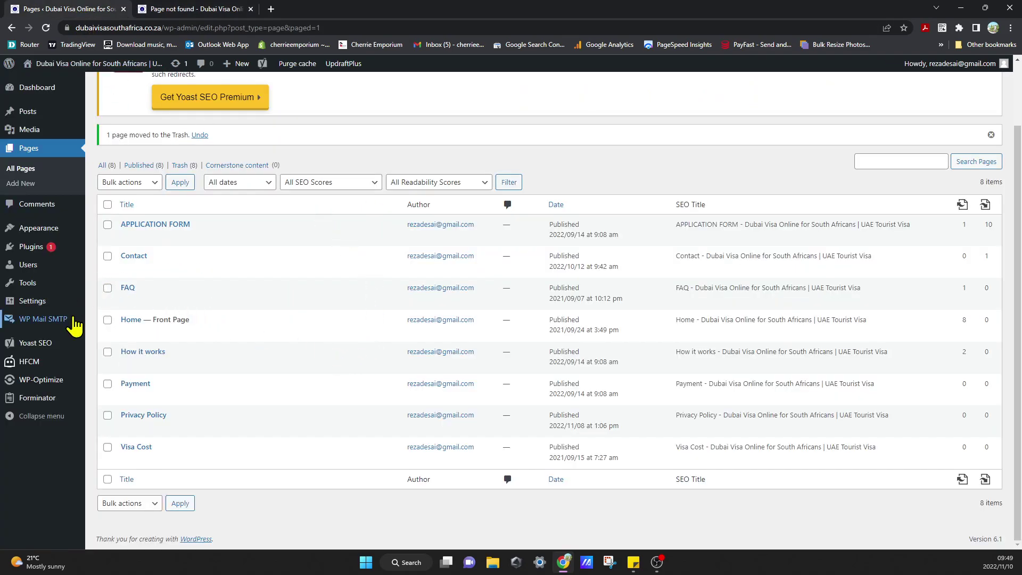
Step: Go to Installed Plugins and open UpdraftPlus settings to view the Nov 10, 2022 backup
{"action": "mouse_move", "coordinate": [66, 300]}
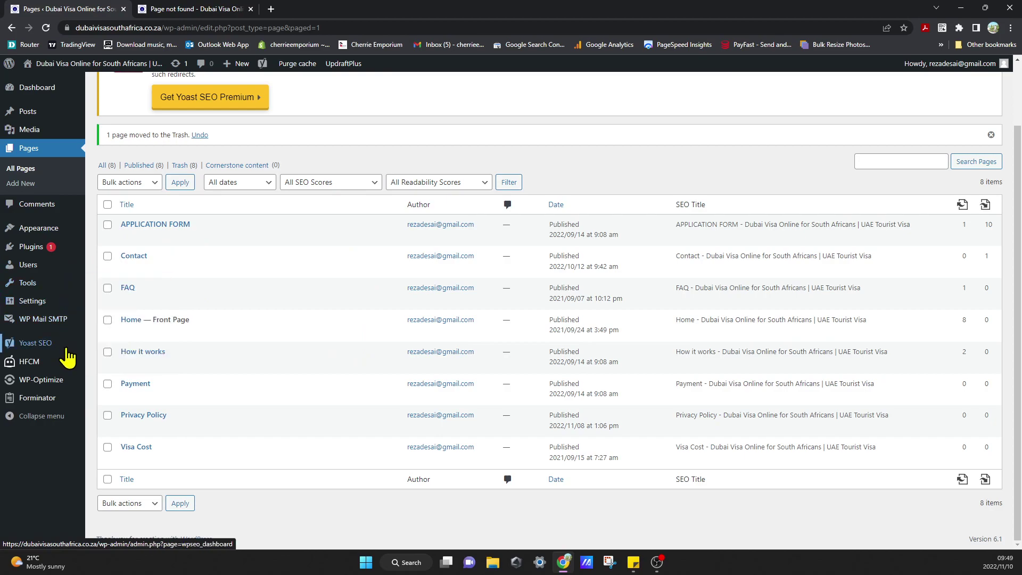
{"action": "mouse_move", "coordinate": [43, 257]}
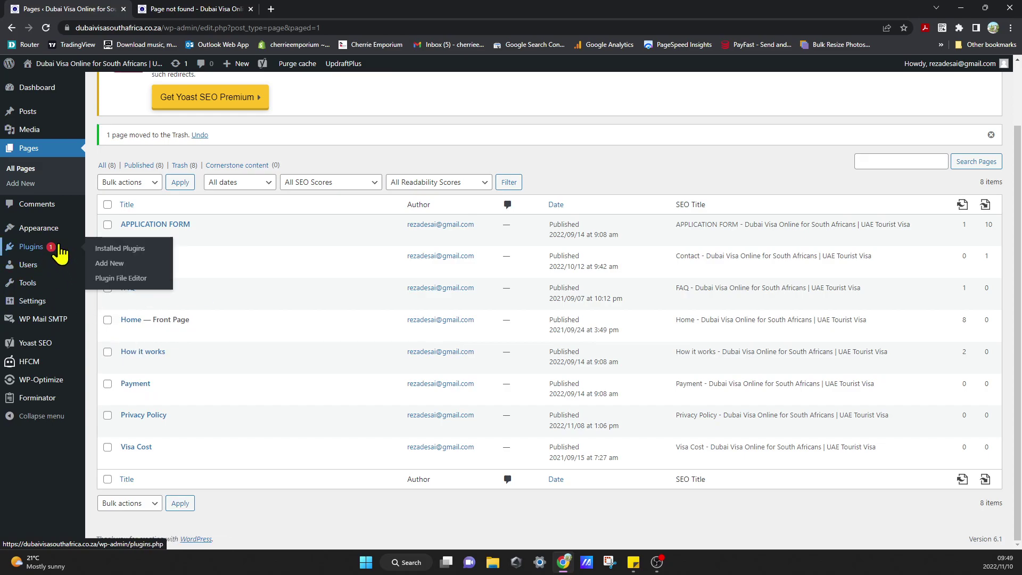
{"action": "left_click", "coordinate": [120, 248]}
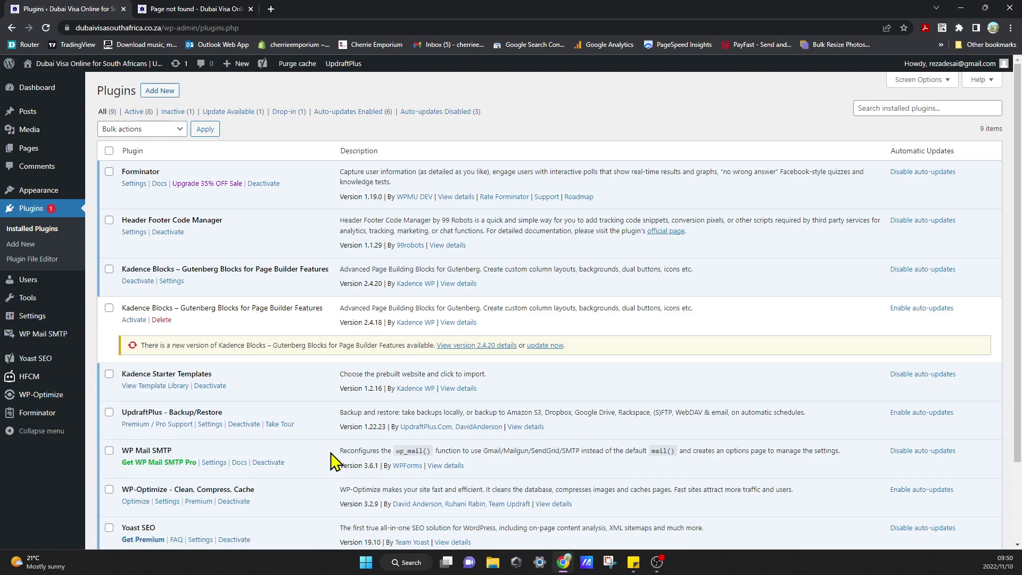
{"action": "scroll", "coordinate": [331, 461], "scroll_direction": "down", "scroll_amount": 1}
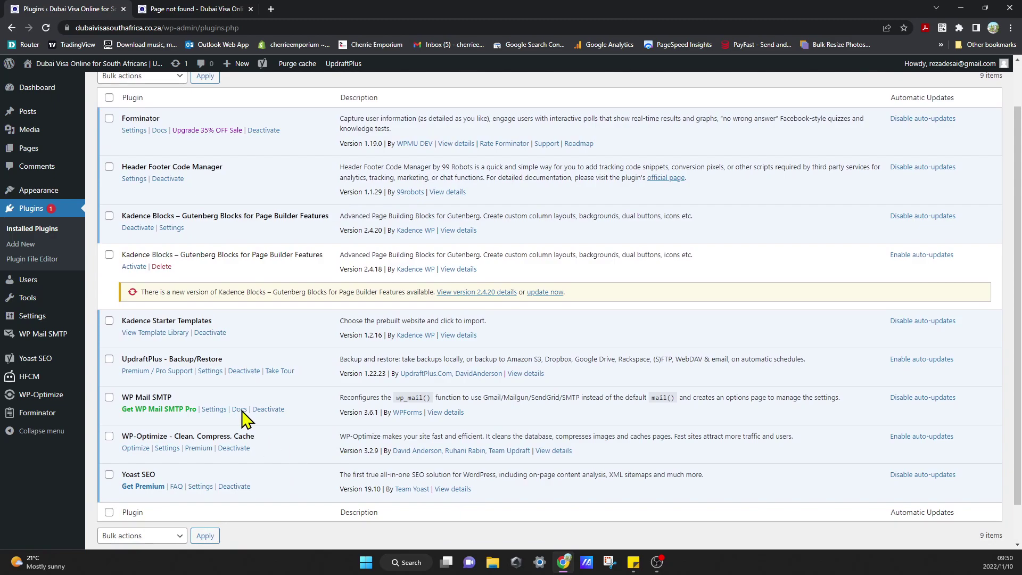
{"action": "left_click", "coordinate": [217, 373]}
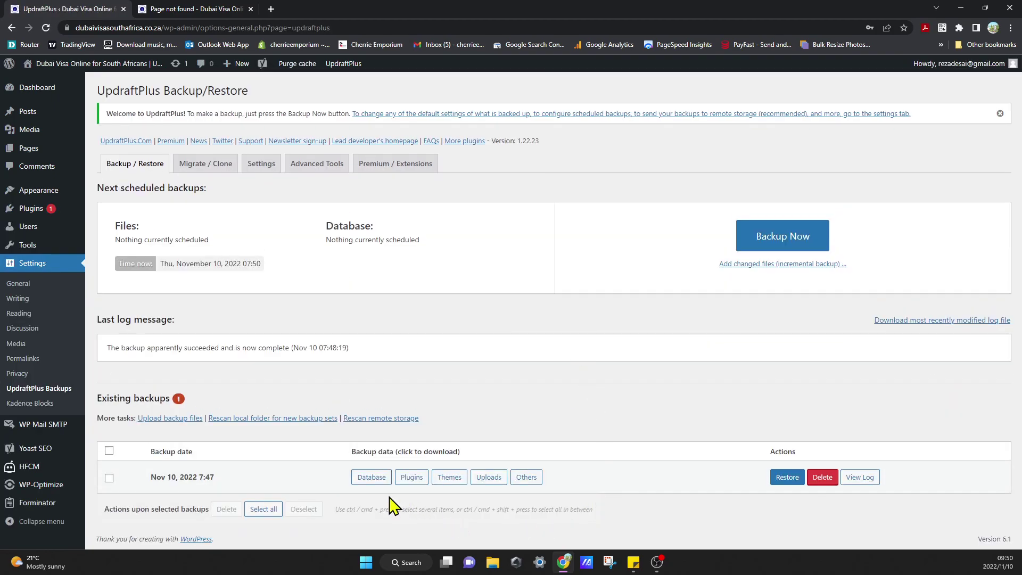
Step: Restore the Nov 10 backup's plugins, themes, uploads, others and database, then return to UpdraftPlus
{"action": "left_click", "coordinate": [789, 480]}
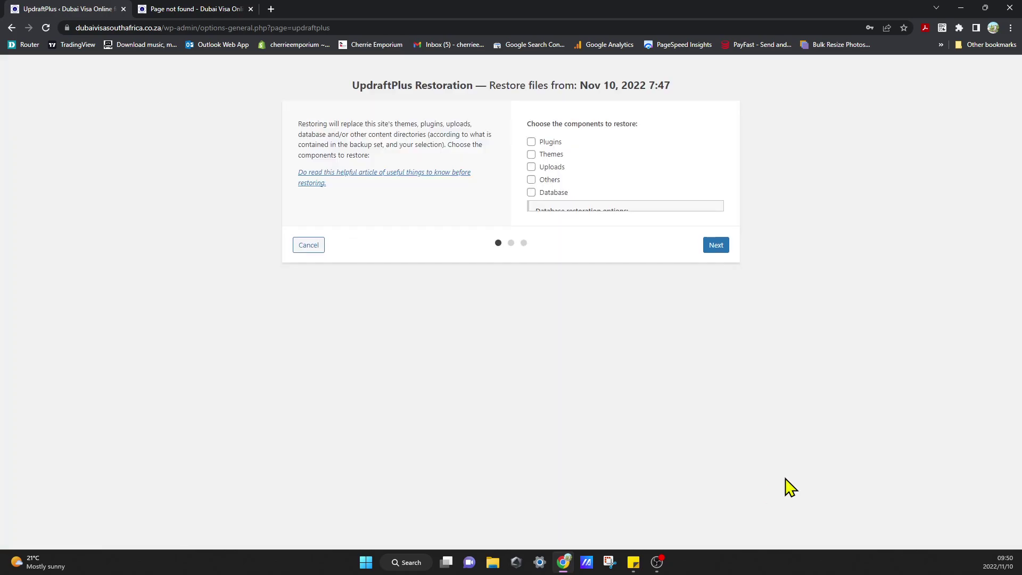
{"action": "left_click", "coordinate": [532, 143]}
{"action": "left_click", "coordinate": [532, 154]}
{"action": "left_click", "coordinate": [532, 166]}
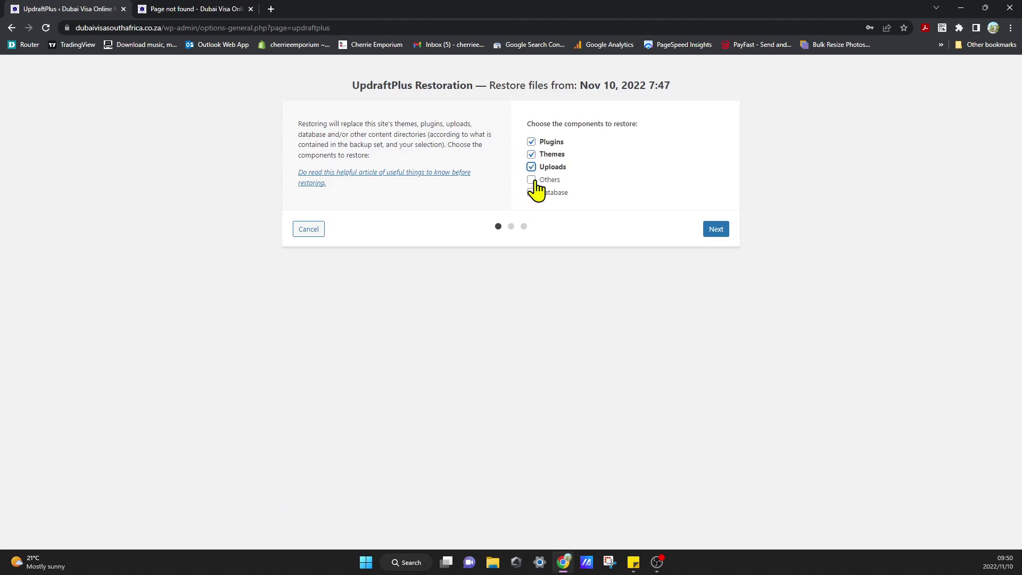
{"action": "left_click", "coordinate": [531, 179]}
{"action": "left_click", "coordinate": [531, 193]}
{"action": "left_click", "coordinate": [722, 233]}
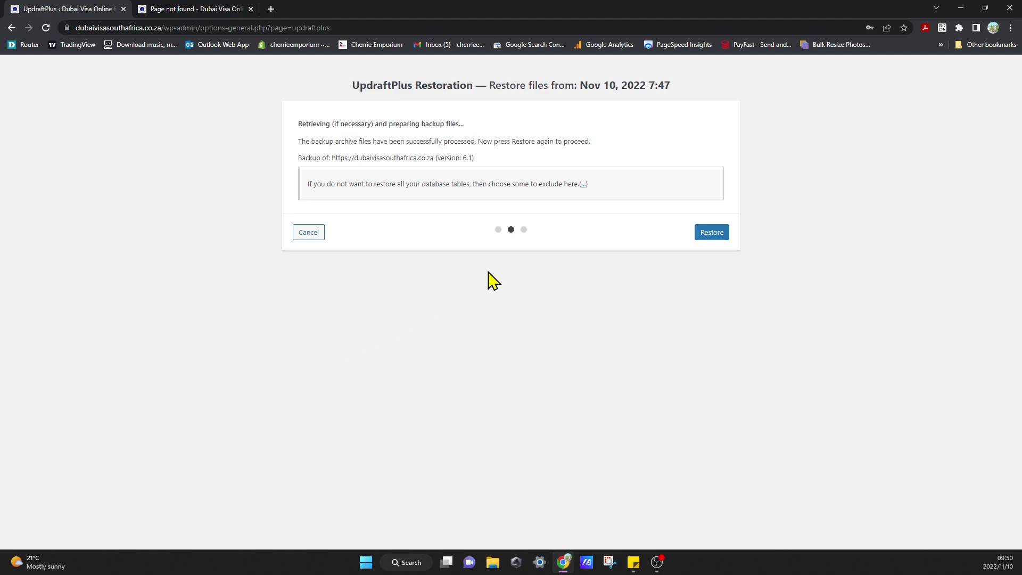
{"action": "left_click", "coordinate": [715, 233]}
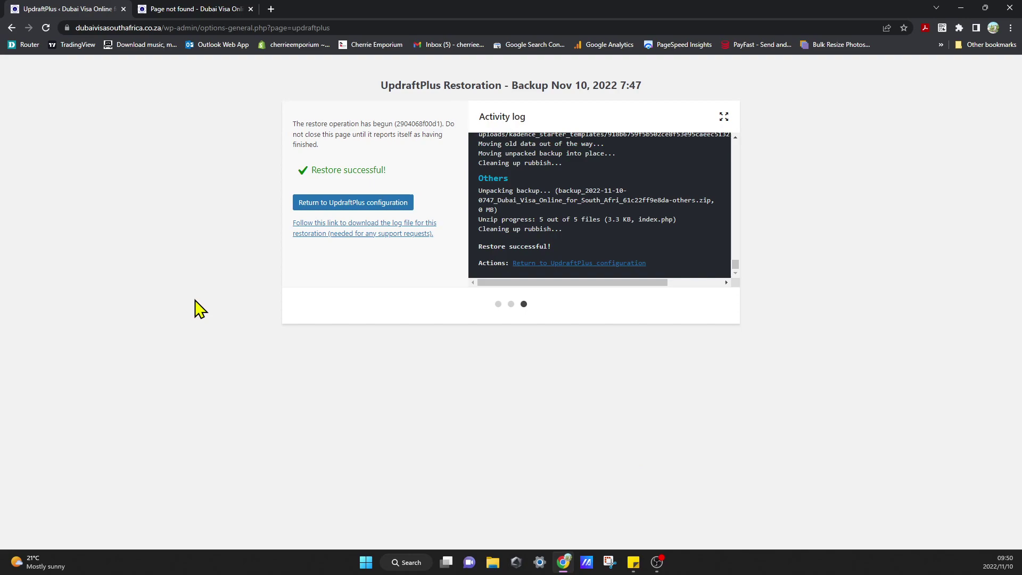
{"action": "left_click", "coordinate": [396, 205]}
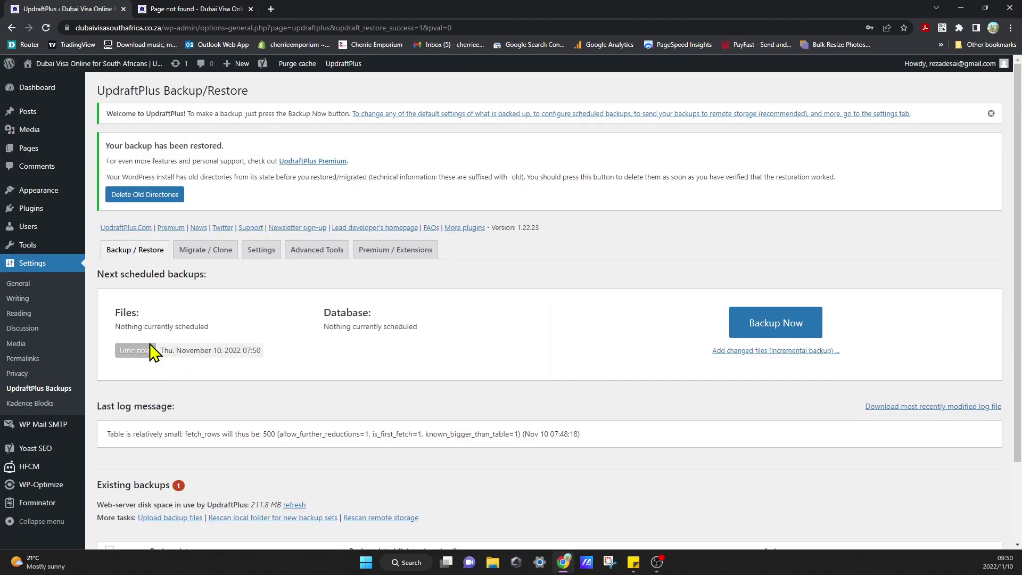
Step: Reload the live Terms and Conditions page to confirm it's back, then return to UpdraftPlus
{"action": "left_click", "coordinate": [192, 9]}
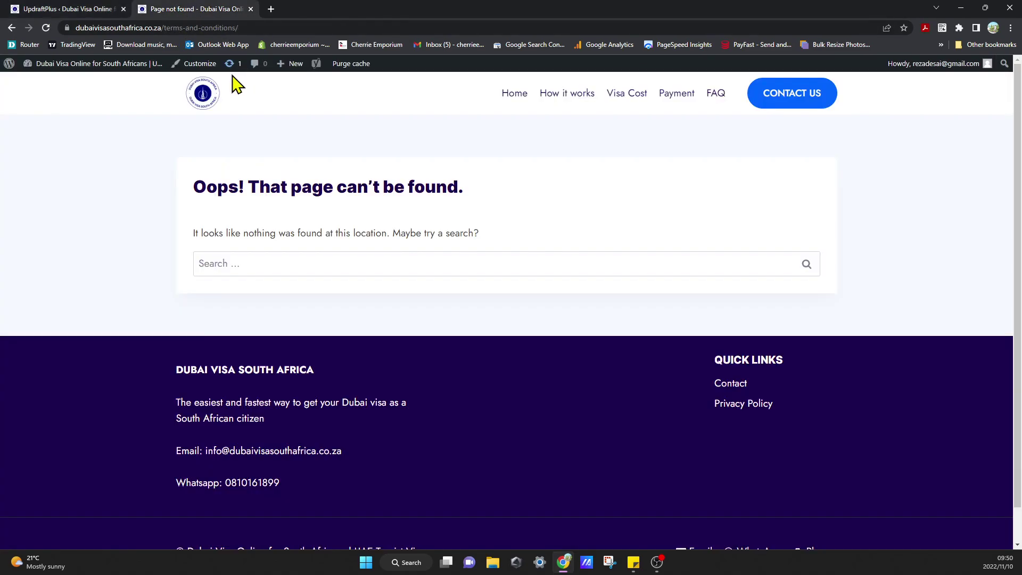
{"action": "left_click", "coordinate": [46, 27]}
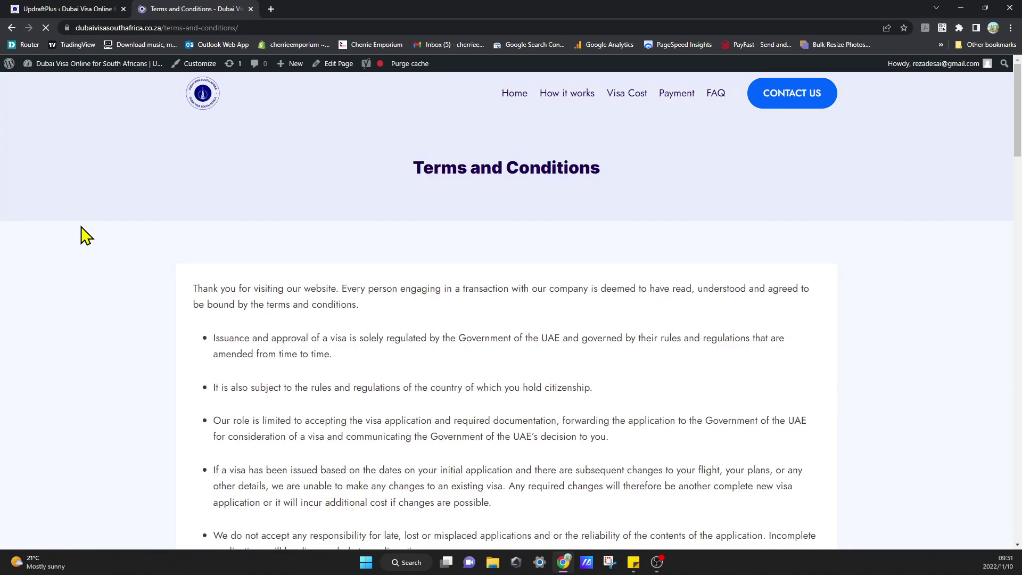
{"action": "scroll", "coordinate": [112, 354], "scroll_direction": "down", "scroll_amount": 3}
{"action": "scroll", "coordinate": [112, 354], "scroll_direction": "down", "scroll_amount": 5}
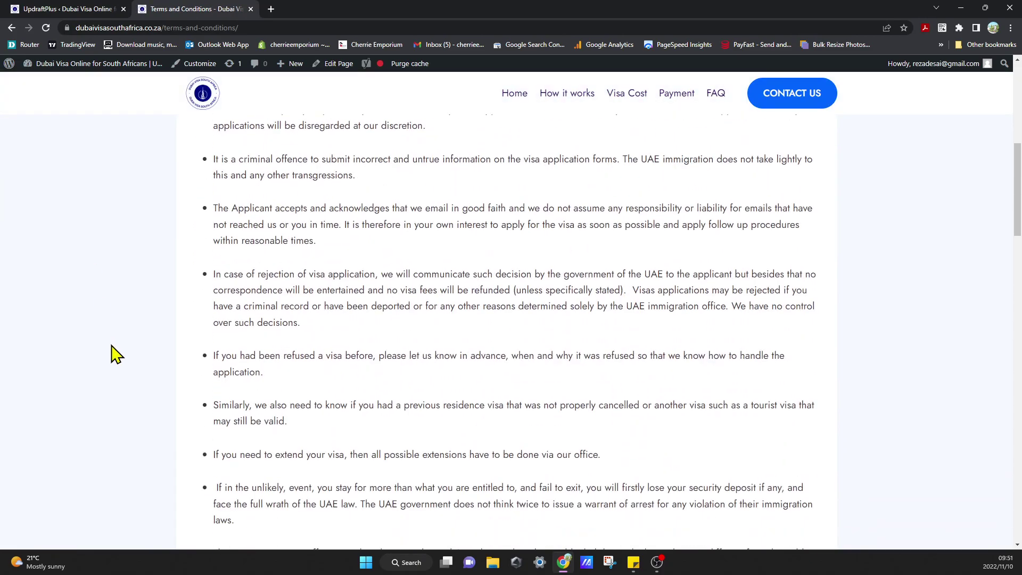
{"action": "scroll", "coordinate": [112, 354], "scroll_direction": "down", "scroll_amount": 8}
{"action": "scroll", "coordinate": [111, 354], "scroll_direction": "up", "scroll_amount": 5}
{"action": "scroll", "coordinate": [112, 355], "scroll_direction": "up", "scroll_amount": 10}
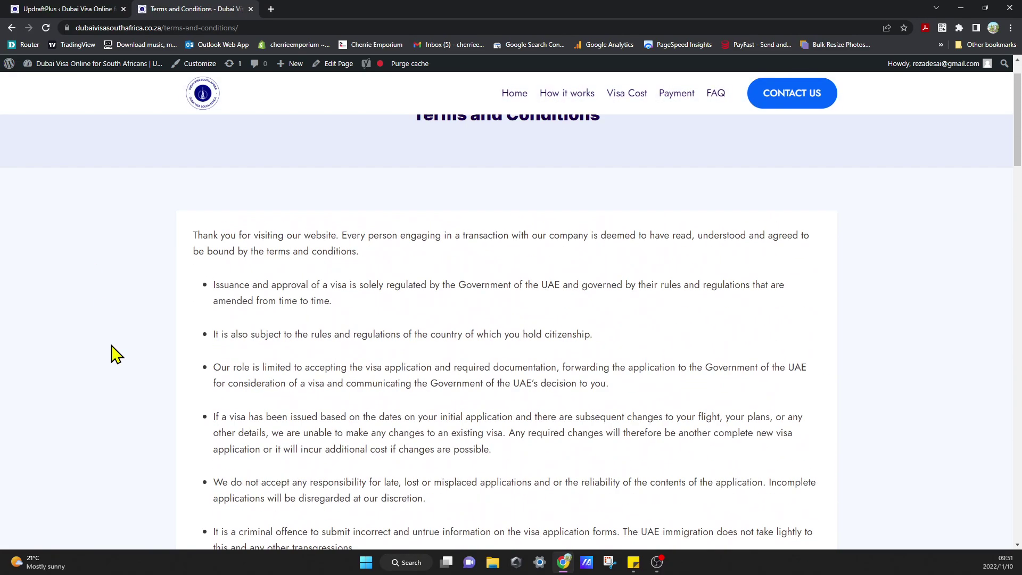
{"action": "left_click", "coordinate": [98, 10]}
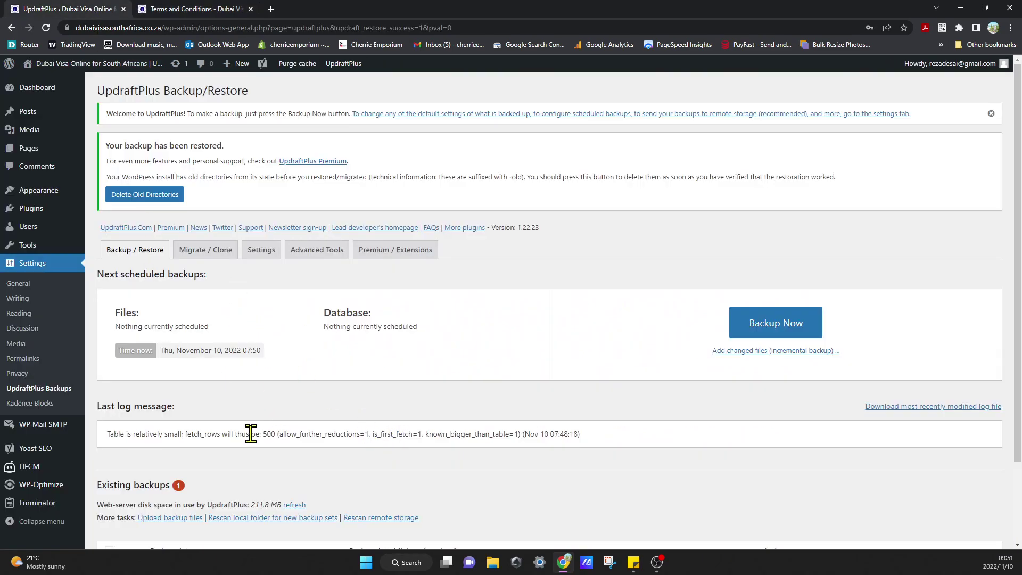
Step: Review the Existing backups list showing the single Nov 10, 2022 7:47 backup
{"action": "scroll", "coordinate": [411, 498], "scroll_direction": "down", "scroll_amount": 1}
{"action": "scroll", "coordinate": [397, 484], "scroll_direction": "up", "scroll_amount": 3}
{"action": "scroll", "coordinate": [582, 450], "scroll_direction": "down", "scroll_amount": 3}
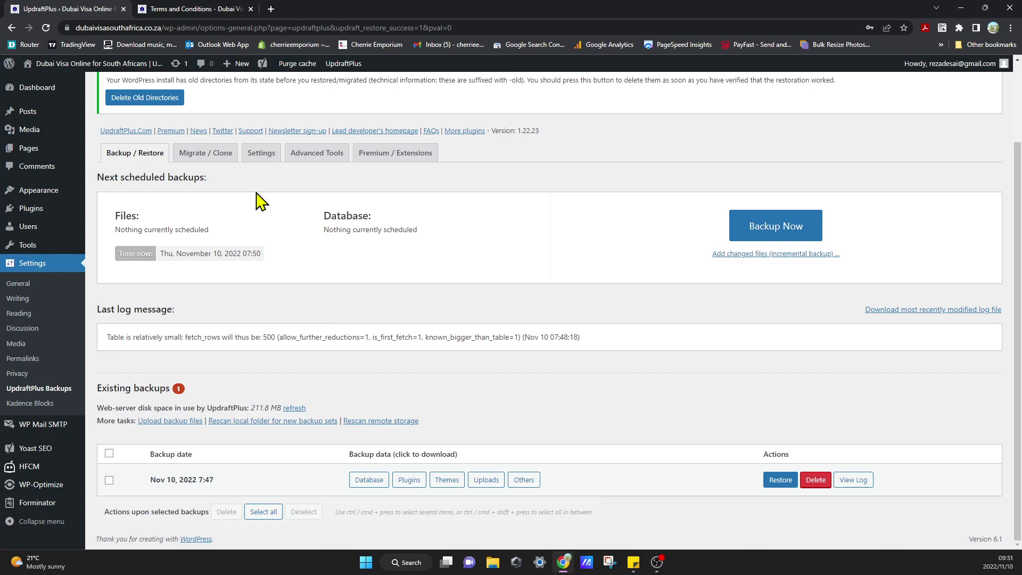
Step: In UpdraftPlus Settings, set both the files and database backup schedules to Weekly
{"action": "left_click", "coordinate": [262, 155]}
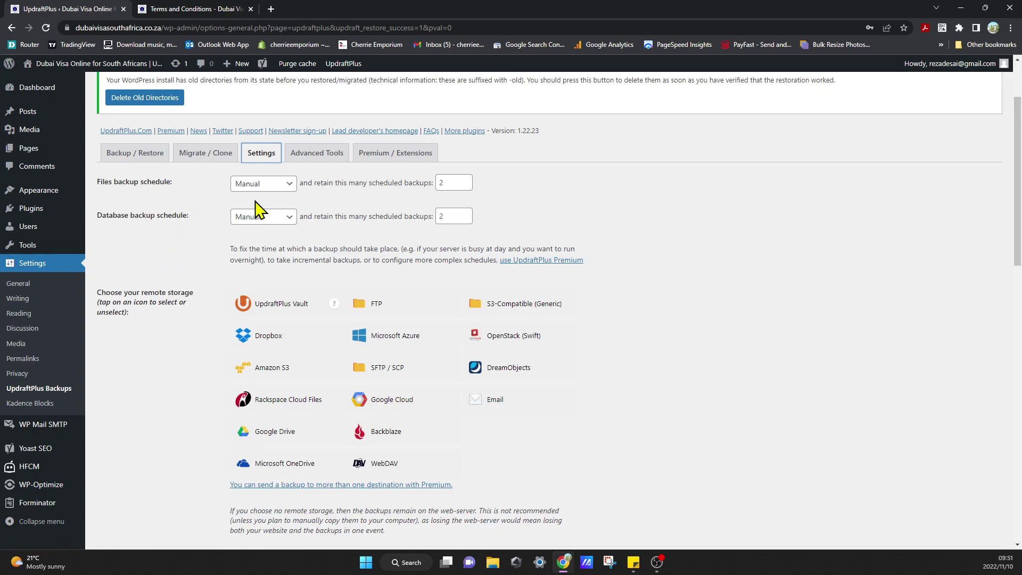
{"action": "left_click", "coordinate": [268, 184]}
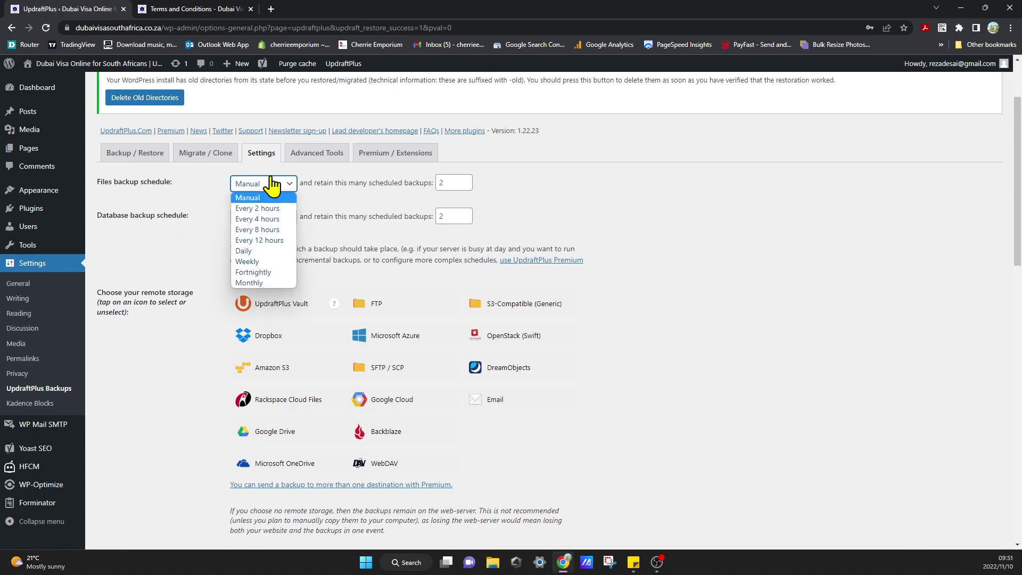
{"action": "left_click", "coordinate": [270, 261]}
{"action": "left_click", "coordinate": [280, 218]}
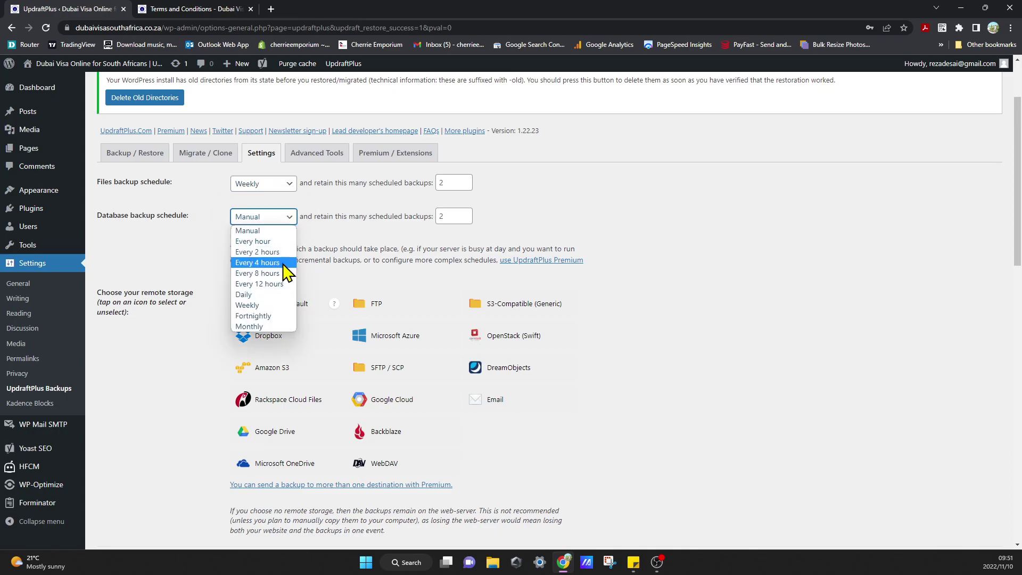
{"action": "left_click", "coordinate": [273, 306]}
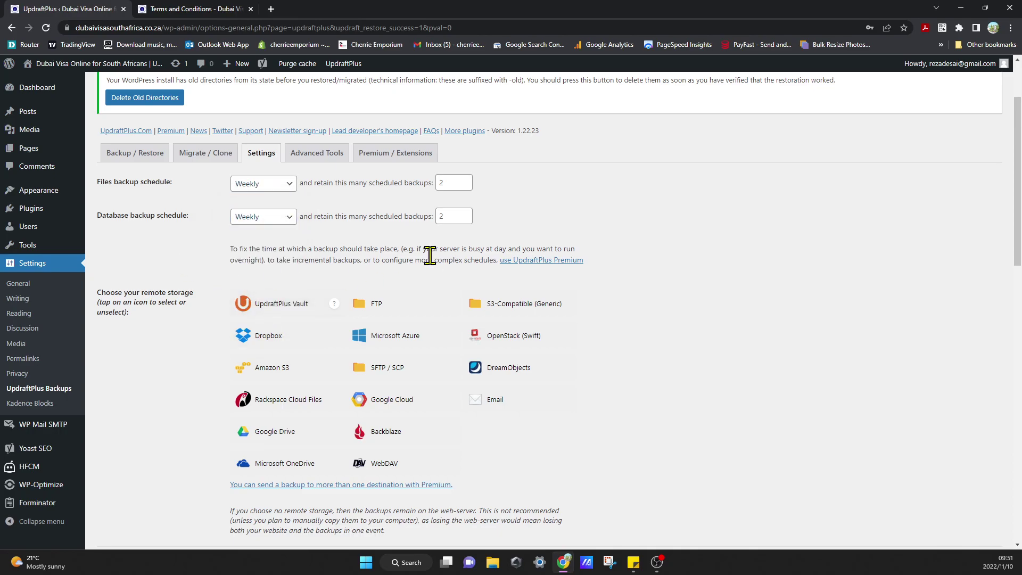
Step: Change the files and database 'retain this many' values from 2 to 4
{"action": "left_click", "coordinate": [453, 185]}
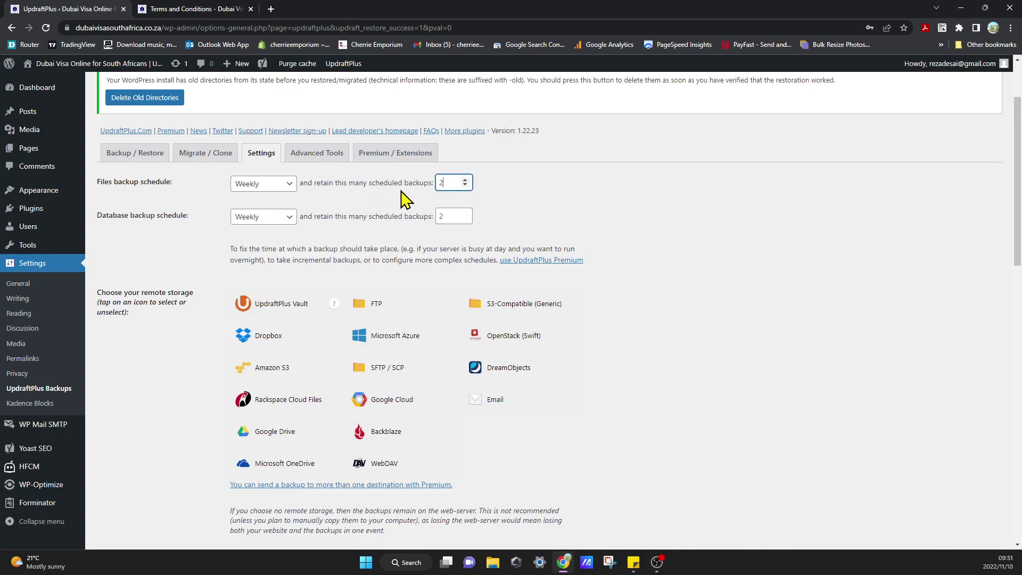
{"action": "left_click", "coordinate": [512, 208]}
{"action": "left_click", "coordinate": [445, 183]}
{"action": "left_click_drag", "start_coordinate": [446, 183], "coordinate": [418, 181]}
{"action": "type", "text": "4"}
{"action": "left_click_drag", "start_coordinate": [448, 216], "coordinate": [429, 214]}
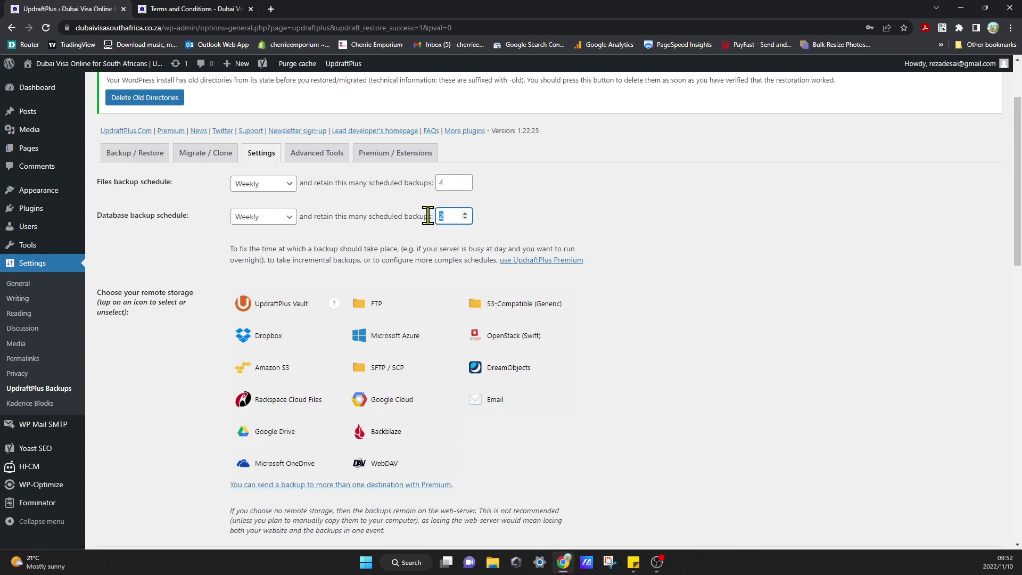
{"action": "type", "text": "4"}
{"action": "left_click", "coordinate": [792, 326]}
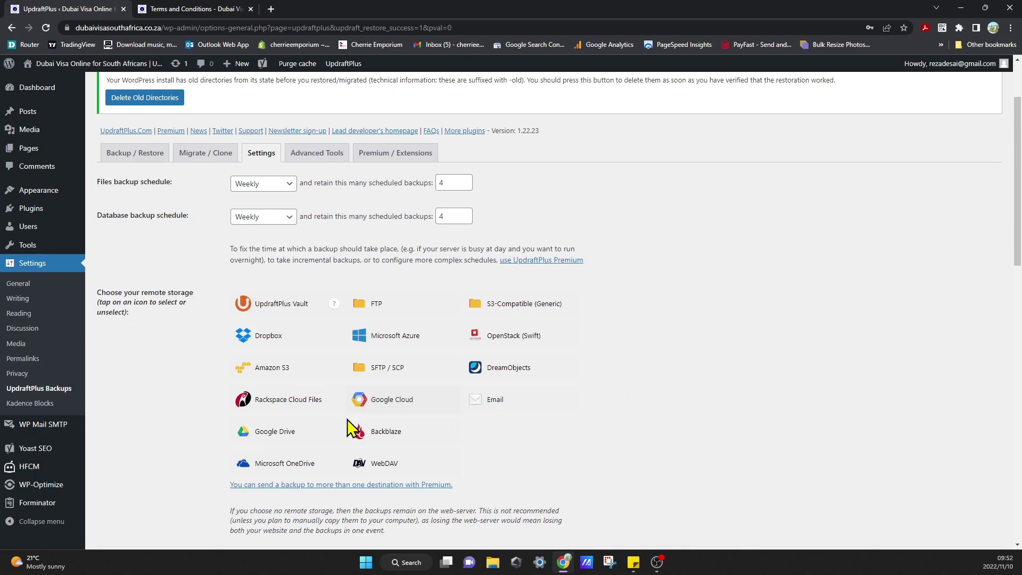
Step: Choose Google Drive as the remote storage and start 'Sign in with Google'
{"action": "scroll", "coordinate": [193, 463], "scroll_direction": "down", "scroll_amount": 1}
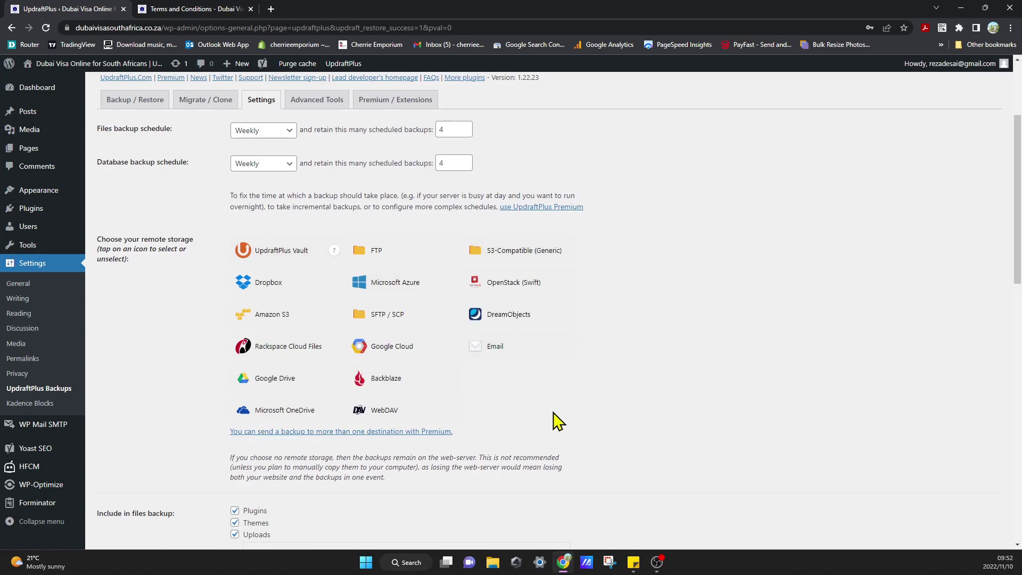
{"action": "left_click", "coordinate": [290, 393]}
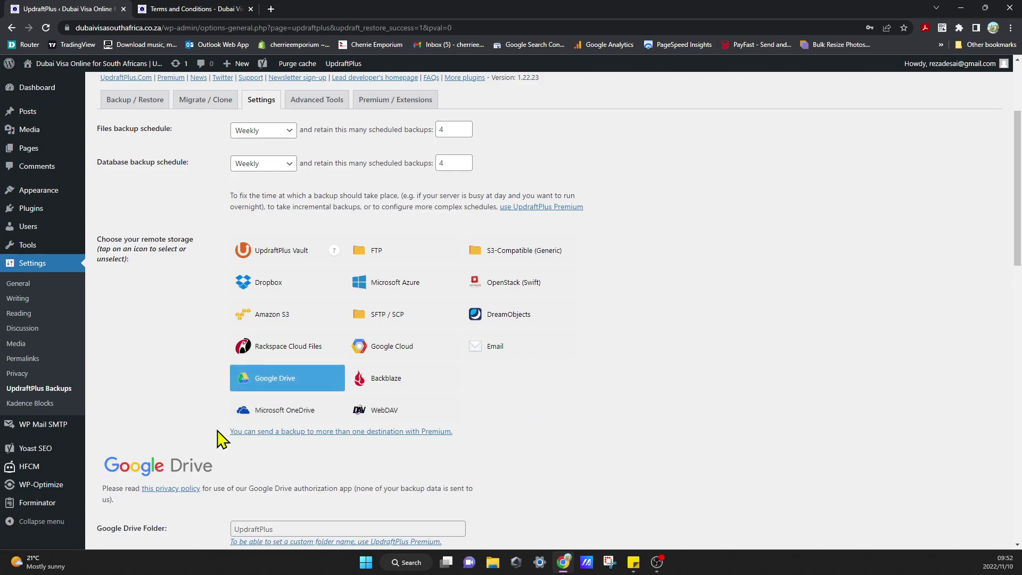
{"action": "scroll", "coordinate": [218, 434], "scroll_direction": "down", "scroll_amount": 2}
{"action": "scroll", "coordinate": [184, 490], "scroll_direction": "down", "scroll_amount": 1}
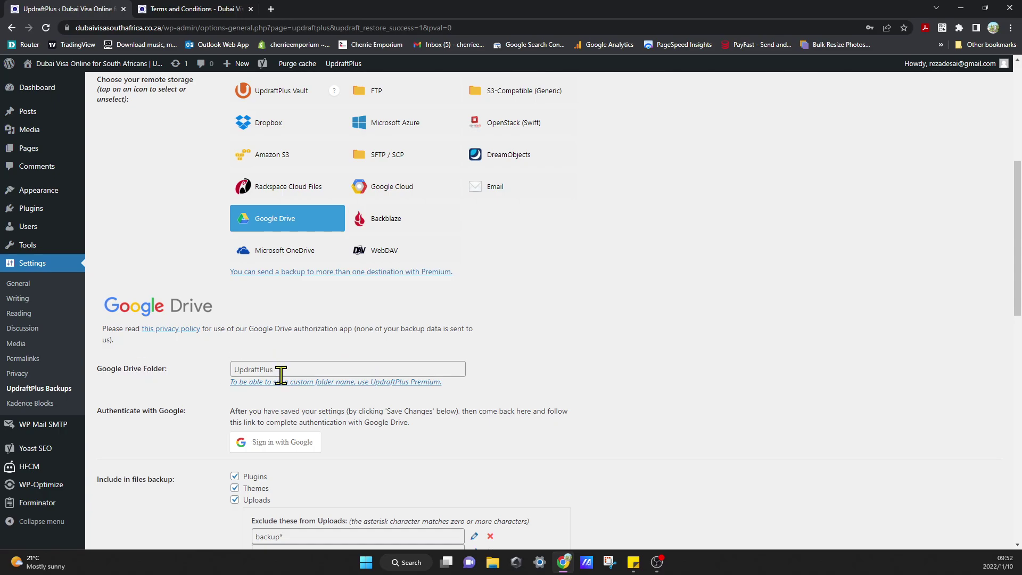
{"action": "scroll", "coordinate": [343, 457], "scroll_direction": "down", "scroll_amount": 1}
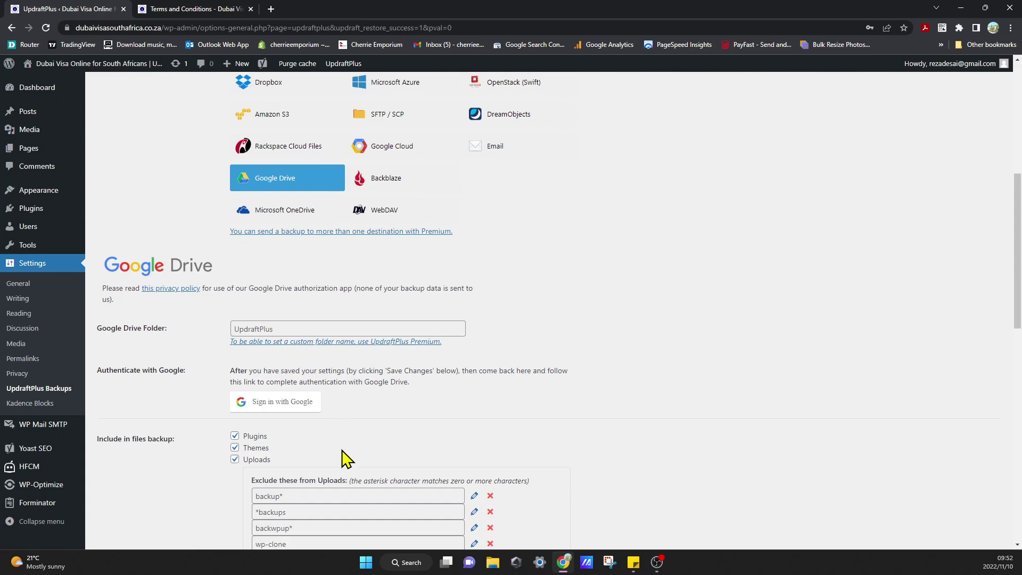
{"action": "scroll", "coordinate": [237, 471], "scroll_direction": "down", "scroll_amount": 2}
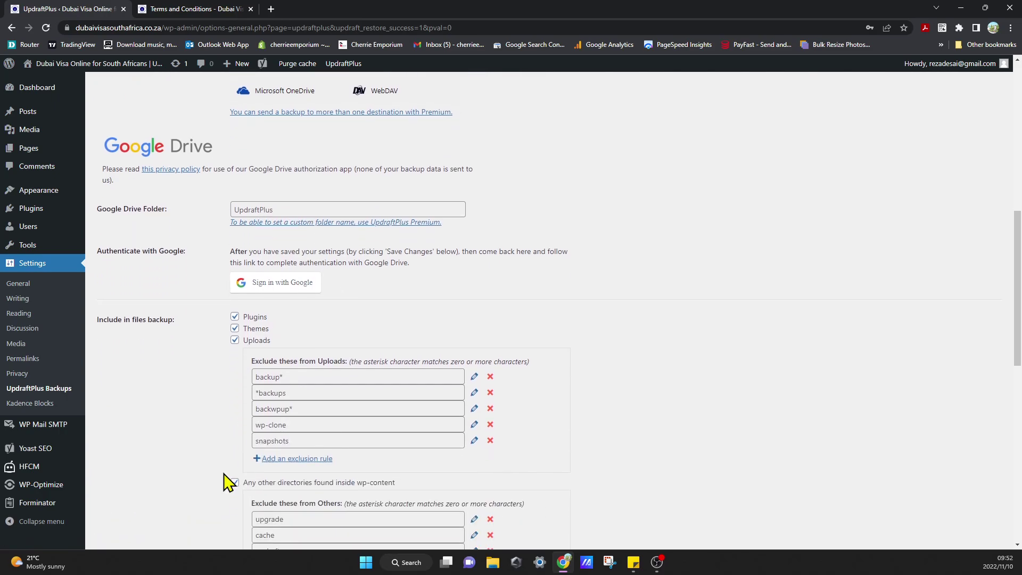
{"action": "left_click", "coordinate": [288, 284]}
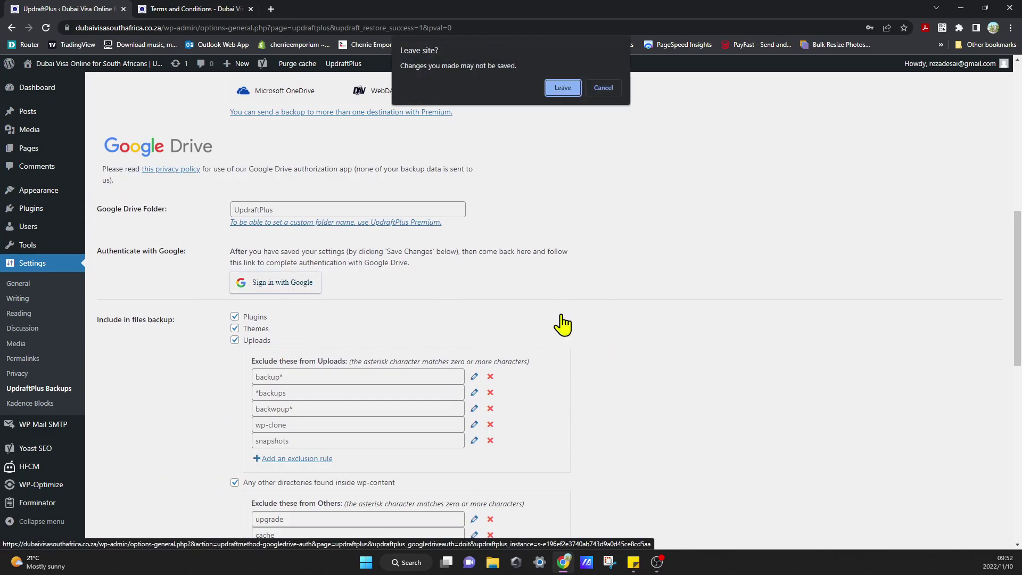
Step: Leave the settings page, pick the business Google account, and allow UpdraftPlus Drive access
{"action": "left_click", "coordinate": [562, 88]}
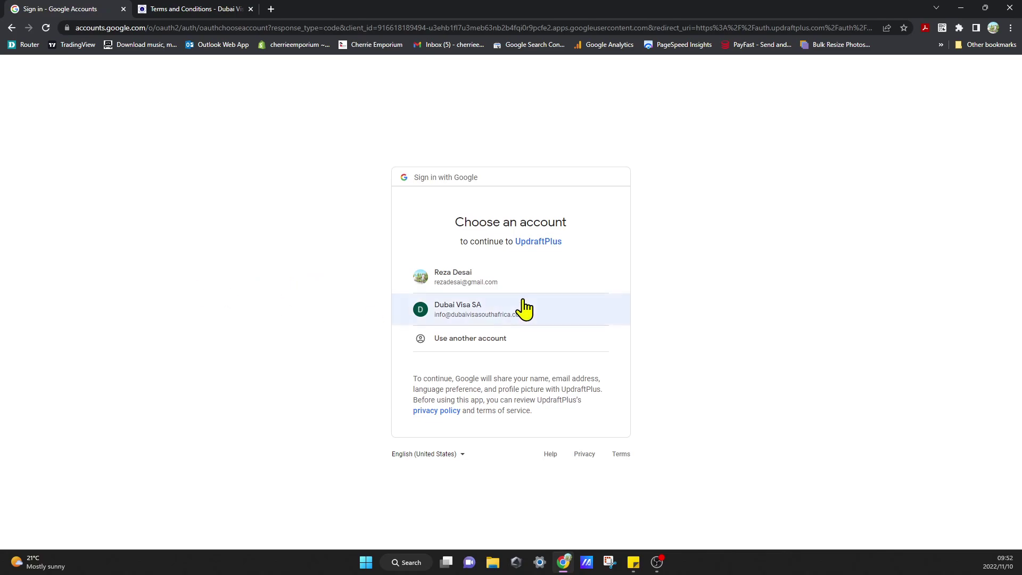
{"action": "left_click", "coordinate": [523, 309]}
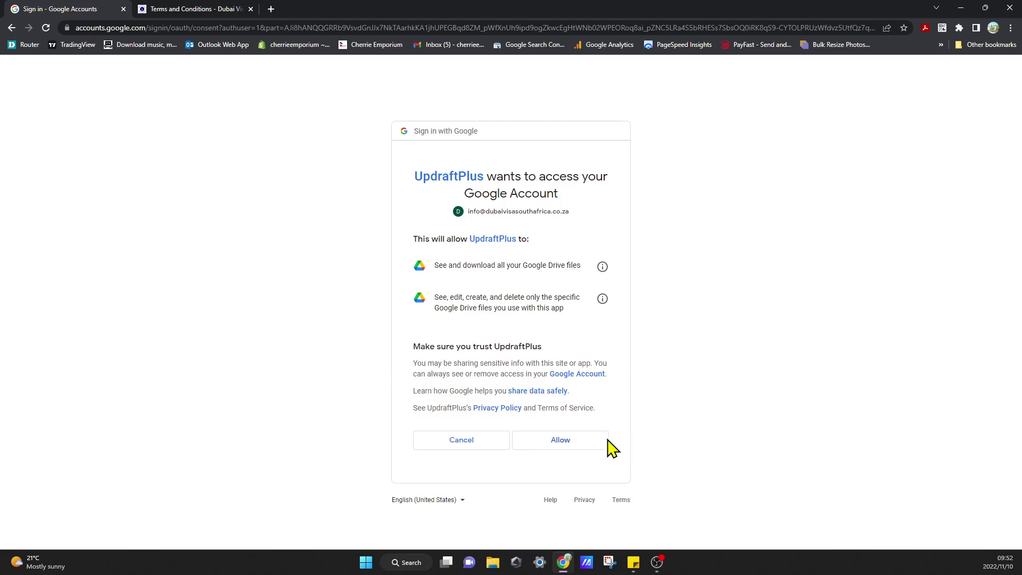
{"action": "left_click", "coordinate": [605, 445]}
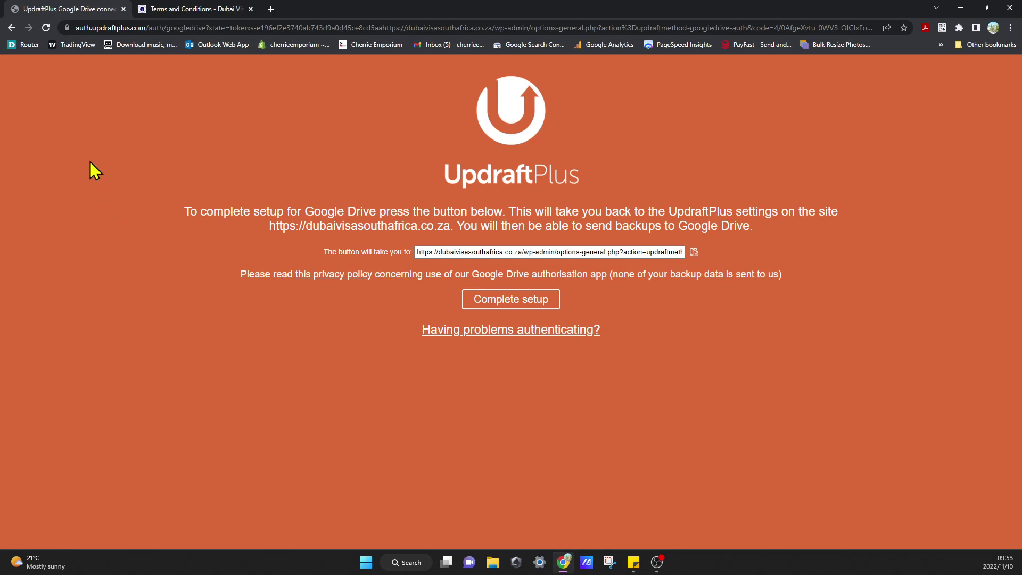
{"action": "left_click", "coordinate": [633, 562]}
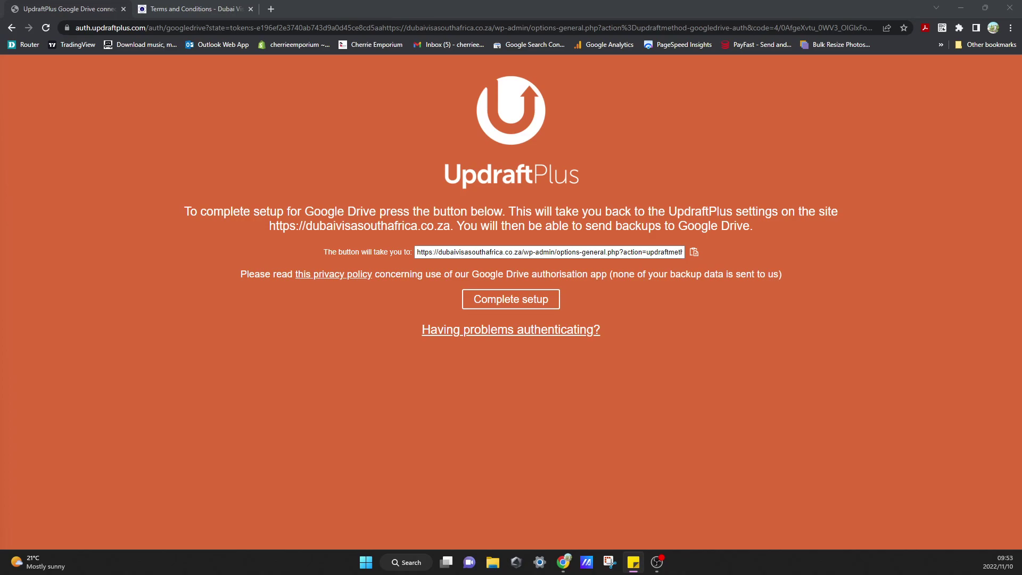
{"action": "left_click", "coordinate": [20, 27]}
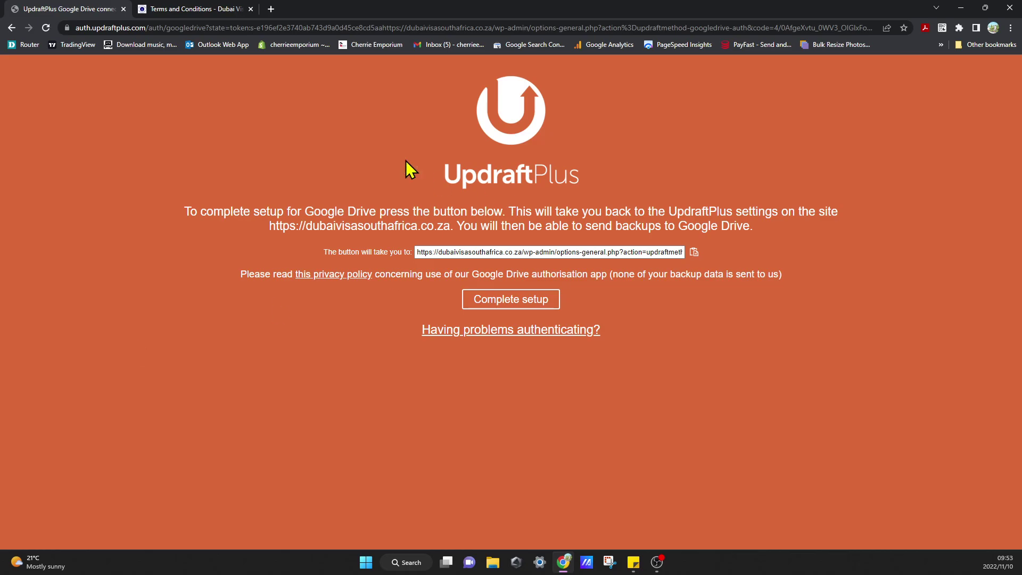
Step: Go back from the Google pages toward the site's WordPress admin Dashboard
{"action": "left_click", "coordinate": [10, 28]}
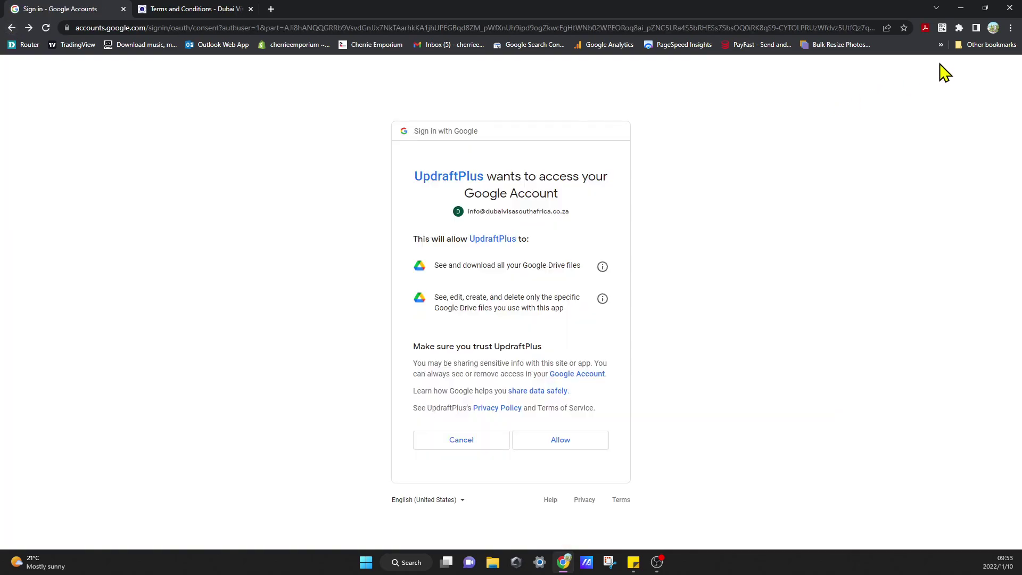
{"action": "left_click", "coordinate": [942, 45]}
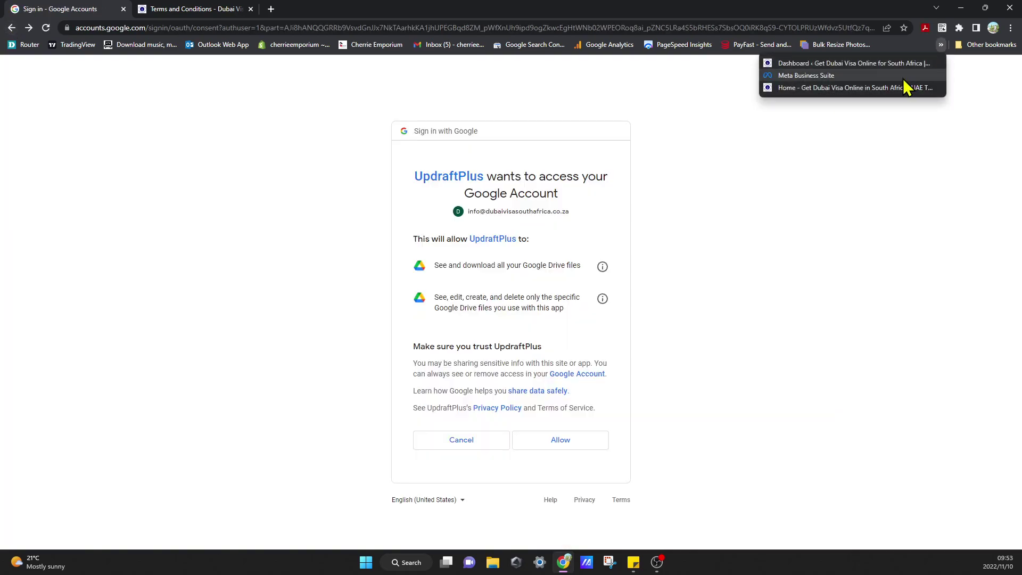
{"action": "key", "text": "Escape"}
{"action": "key", "text": "alt+Left"}
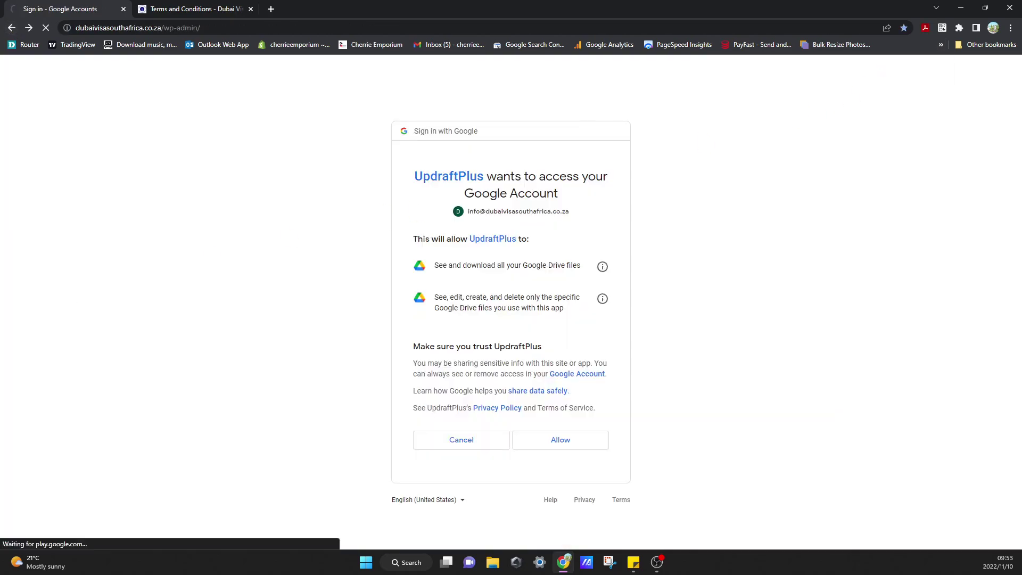